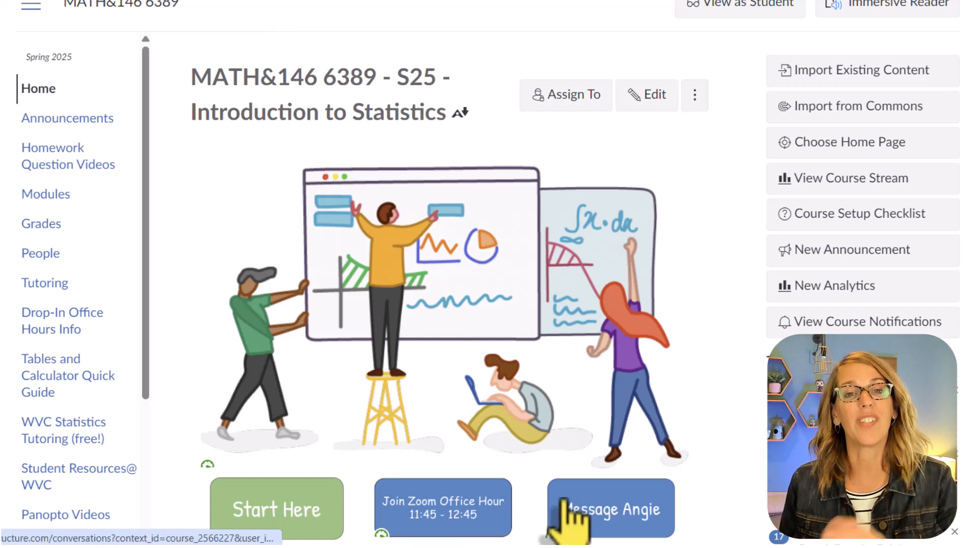
# Step: Open the course announcements and view the "This Week in Statistics" announcement
pyautogui.click(99, 129)
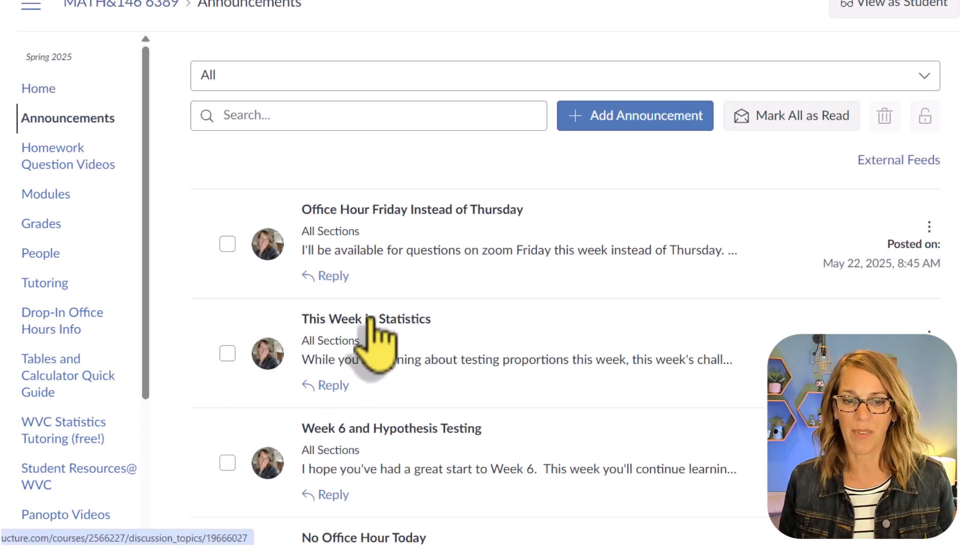
pyautogui.click(370, 321)
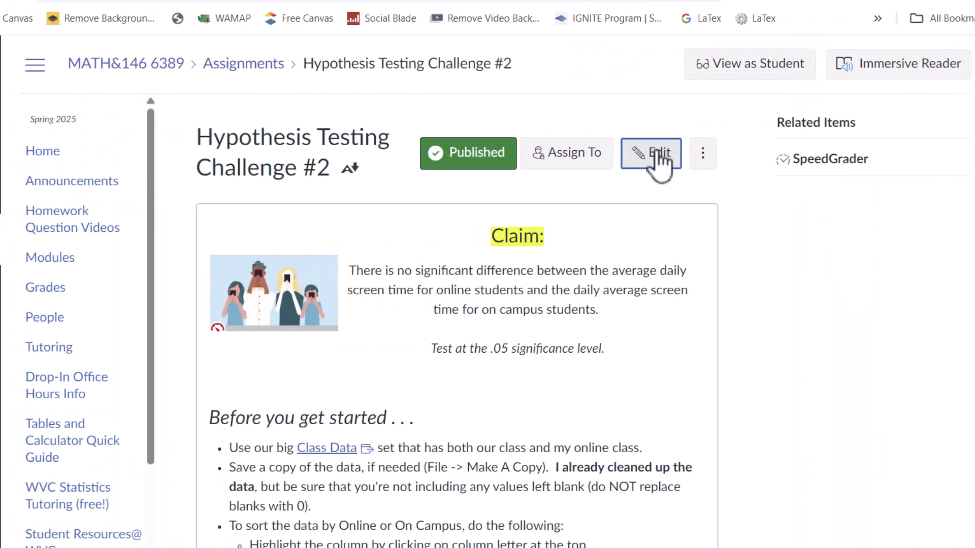
# Step: Open the Hypothesis Testing Challenge #2 assignment for editing and look over its description in the content editor
pyautogui.click(660, 162)
pyautogui.click(812, 343)
pyautogui.scroll(-1, 813, 343)
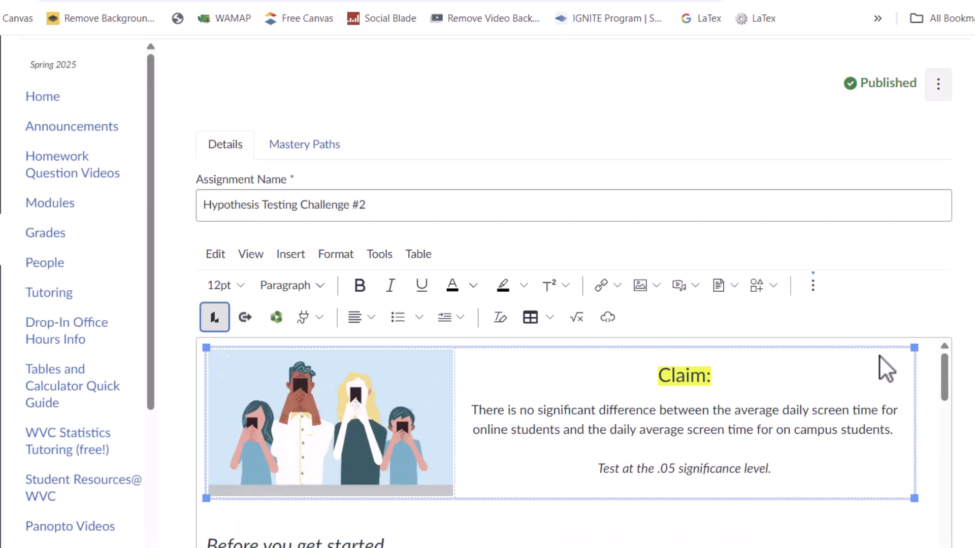
pyautogui.scroll(-4, 960, 168)
pyautogui.moveTo(946, 200)
pyautogui.mouseDown()
pyautogui.moveTo(942, 340)
pyautogui.moveTo(872, 258)
pyautogui.moveTo(925, 194)
pyautogui.moveTo(933, 201)
pyautogui.mouseUp()
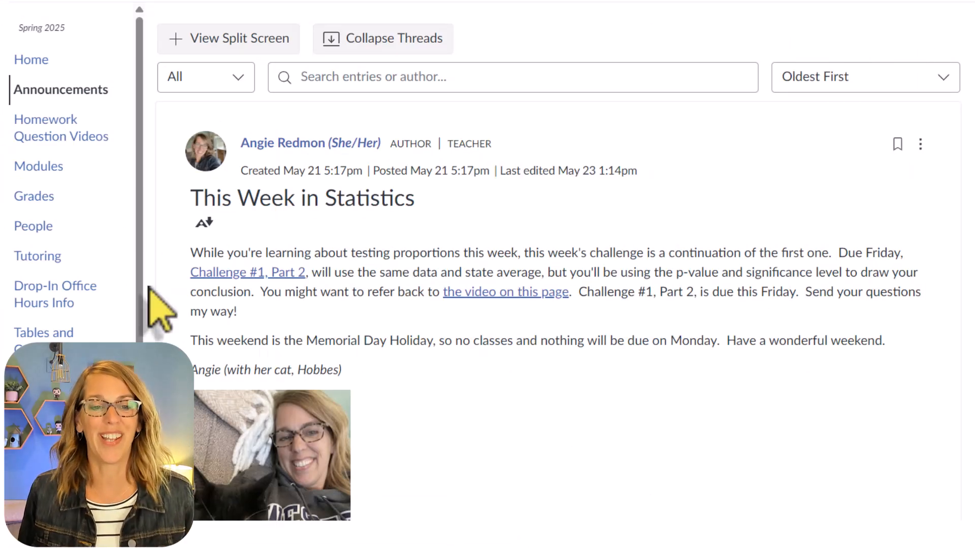
# Step: Draft a new announcement titled "This Week's Challenge" saying Challenge #2 is due this Friday and mentioning class data, office hours daily 11 - noon and the lecture video
pyautogui.click(71, 91)
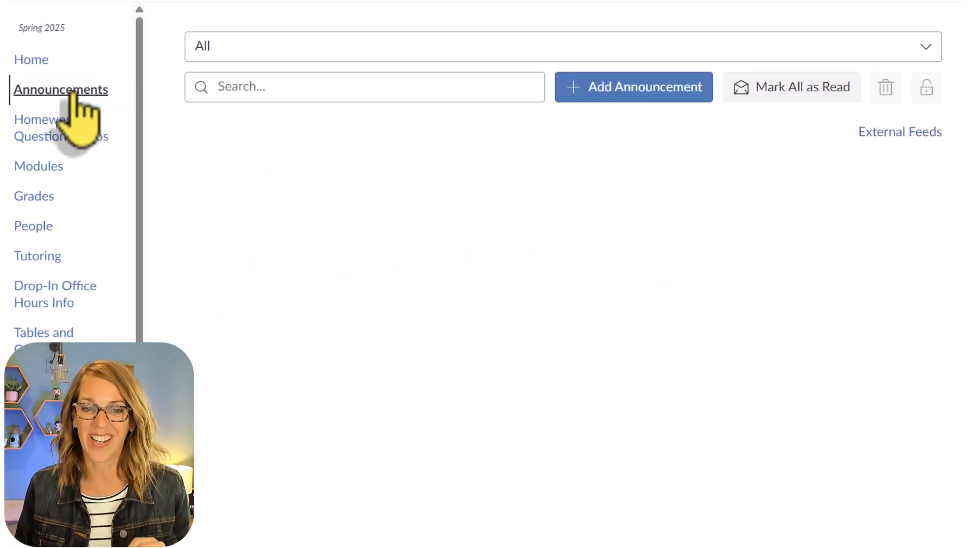
pyautogui.click(671, 87)
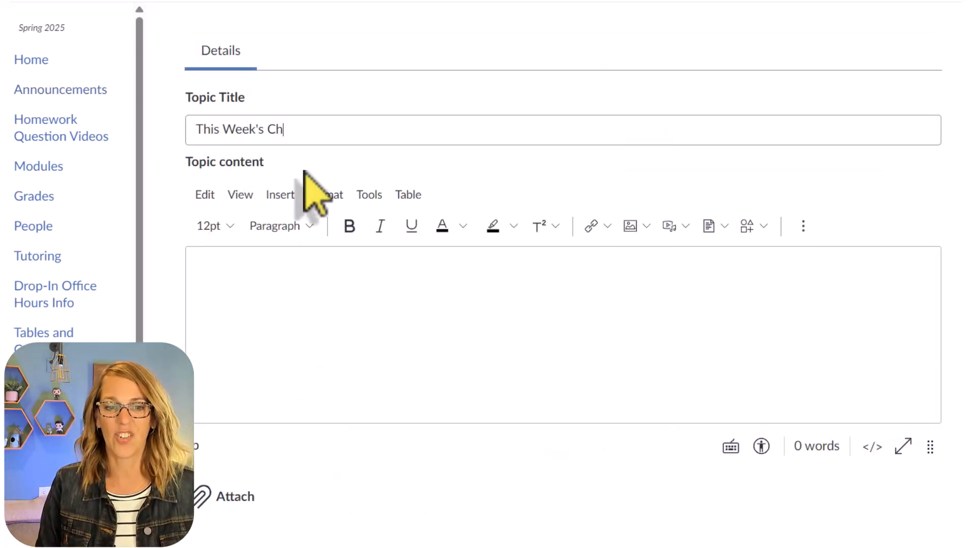
pyautogui.click(240, 281)
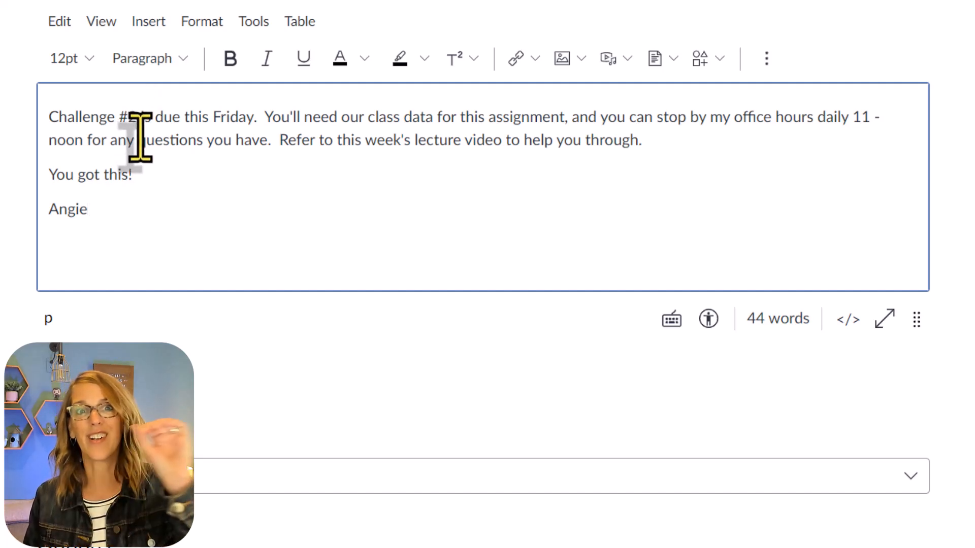
pyautogui.scroll(-7, 611, 422)
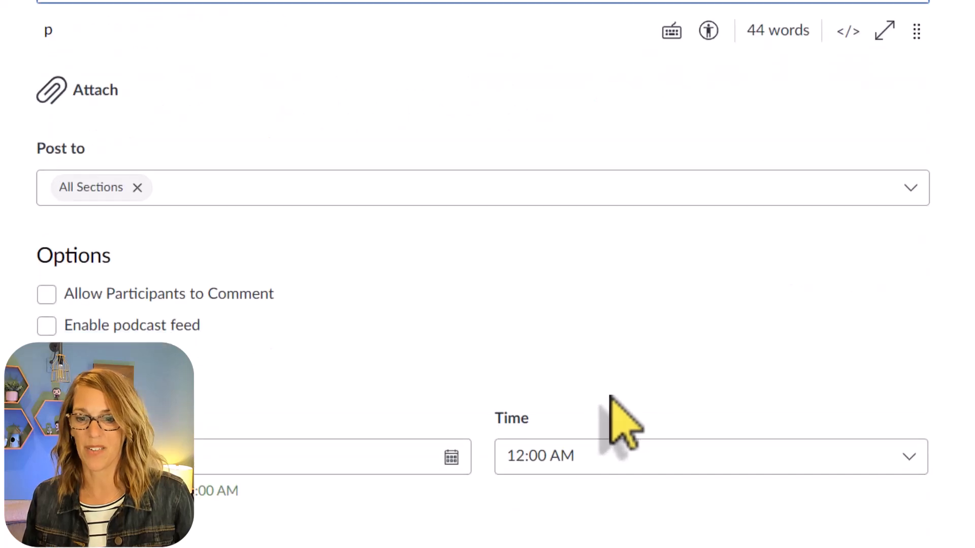
pyautogui.scroll(-4, 613, 397)
pyautogui.scroll(11, 613, 396)
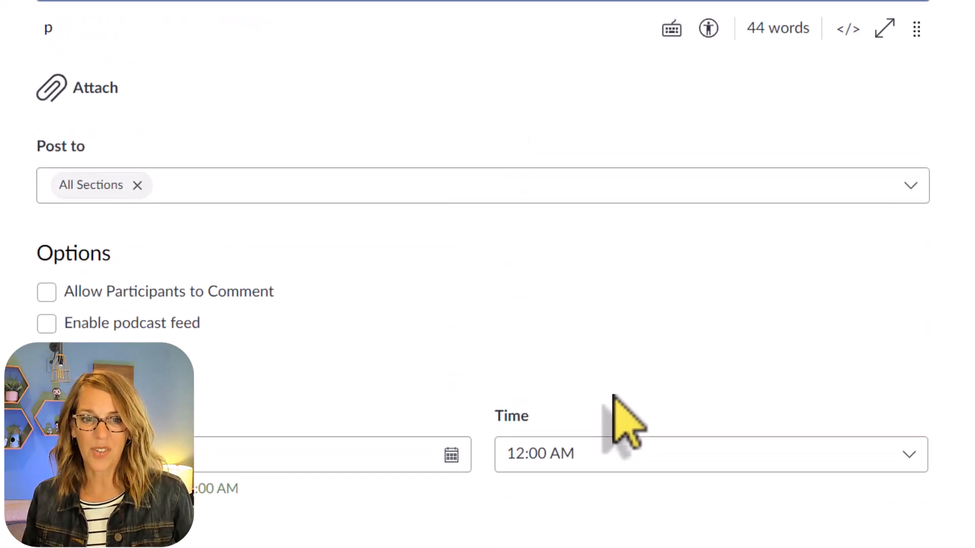
pyautogui.scroll(2, 613, 396)
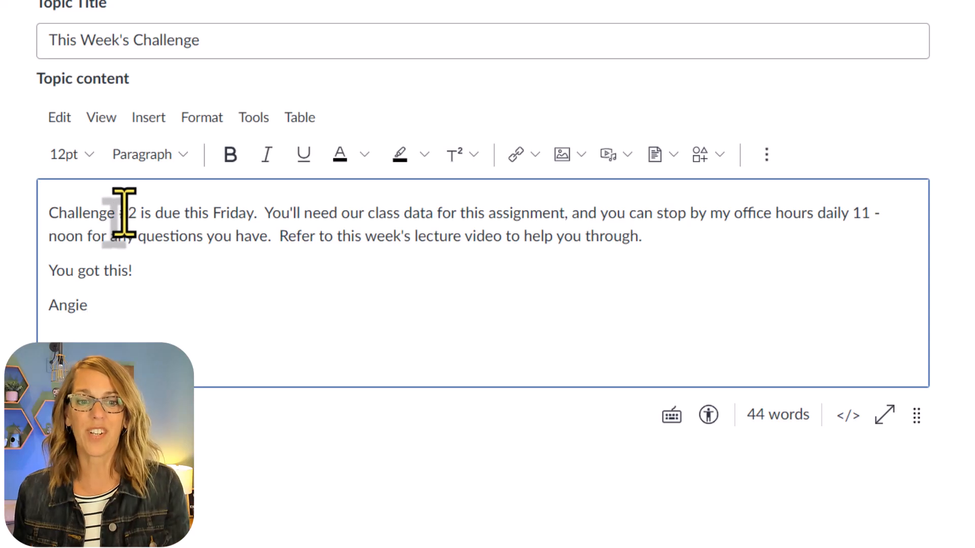
# Step: Link the words "Challenge #2" in the announcement to the course assignment Hypothesis Testing Challenge #2 due May 30, 2025
pyautogui.moveTo(136, 214); pyautogui.dragTo(44, 220)
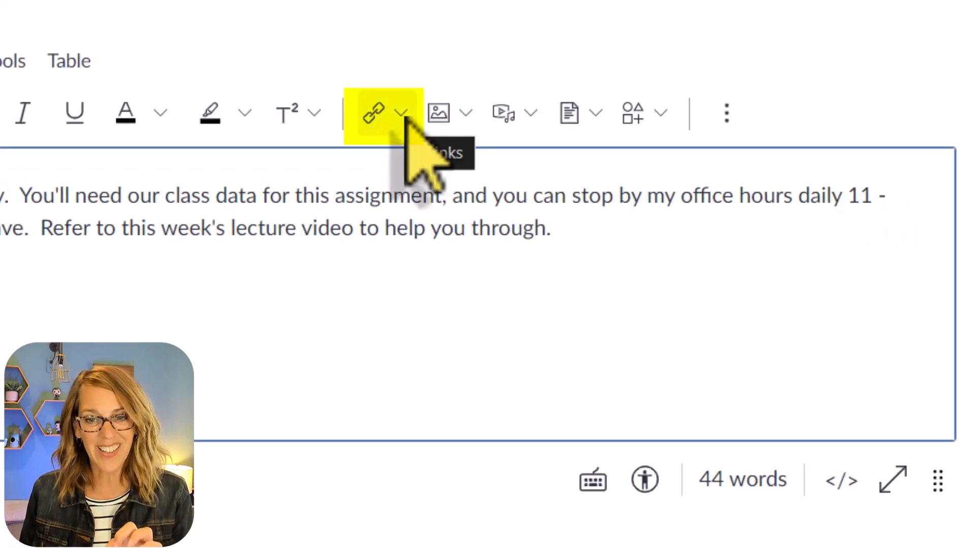
pyautogui.click(403, 113)
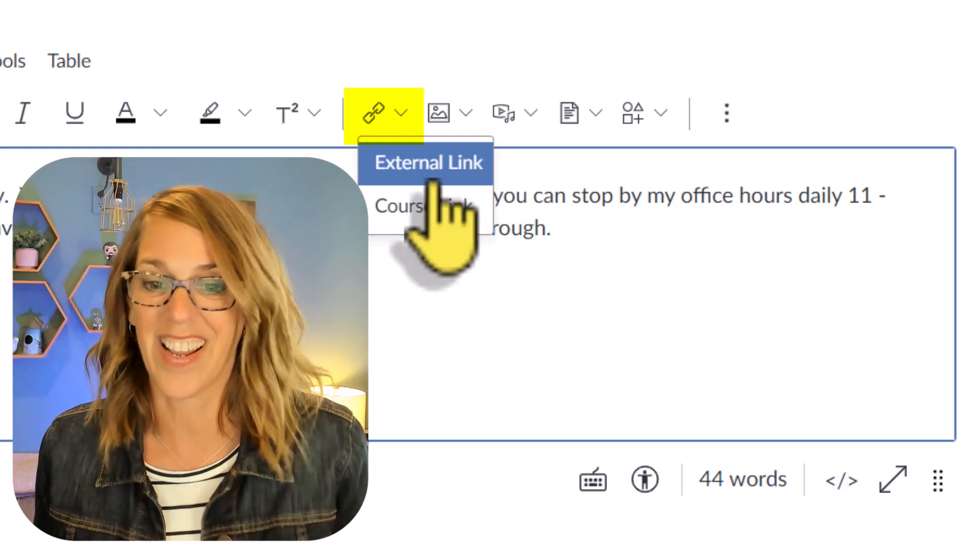
pyautogui.click(434, 203)
pyautogui.click(617, 259)
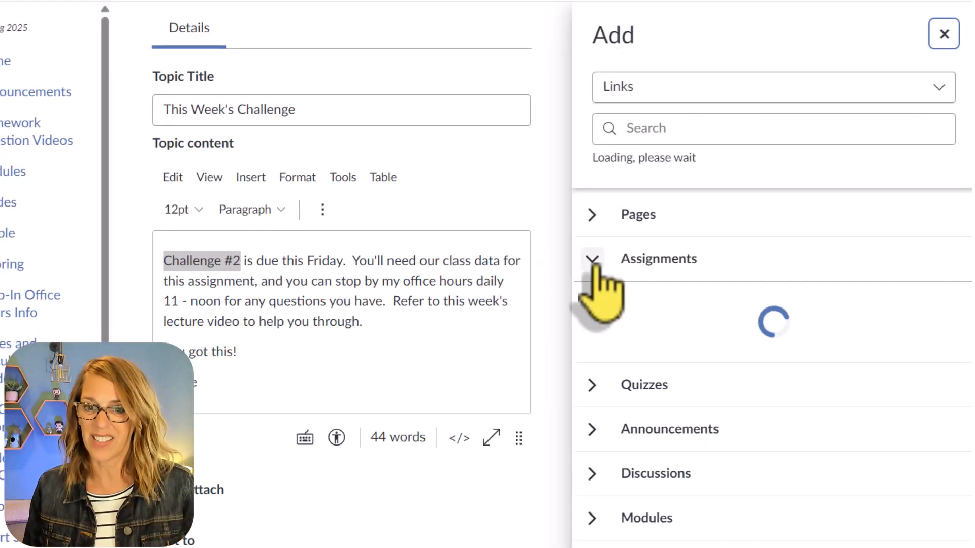
pyautogui.click(592, 260)
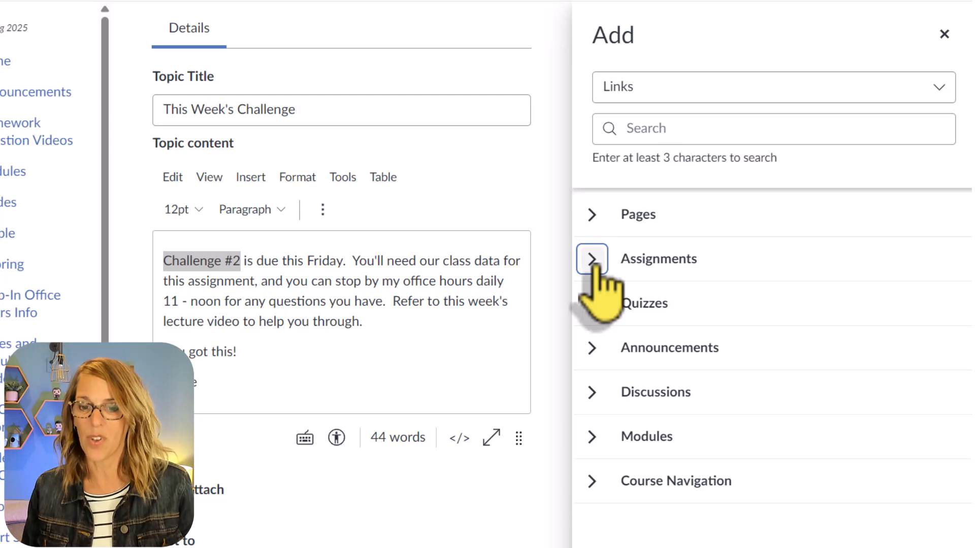
pyautogui.click(592, 260)
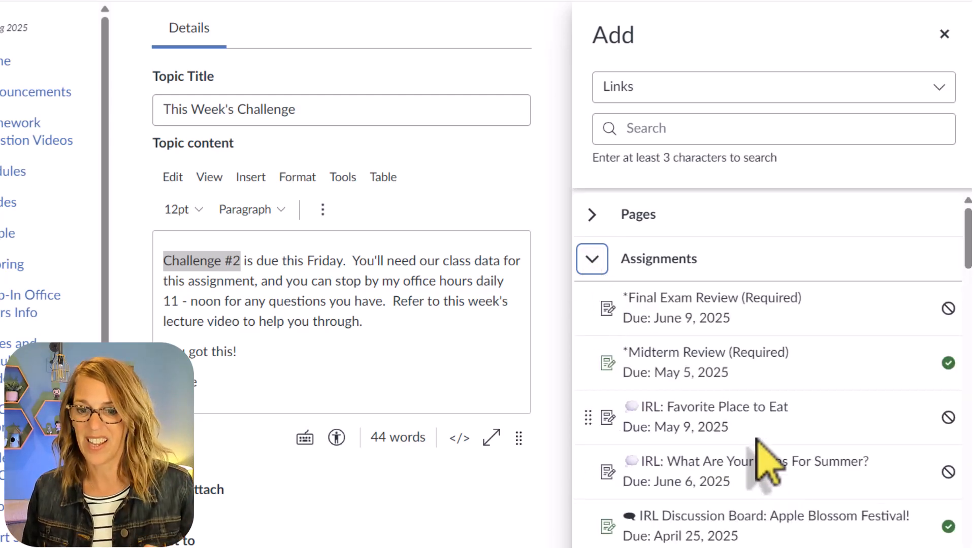
pyautogui.scroll(-10, 766, 464)
pyautogui.scroll(-12, 767, 463)
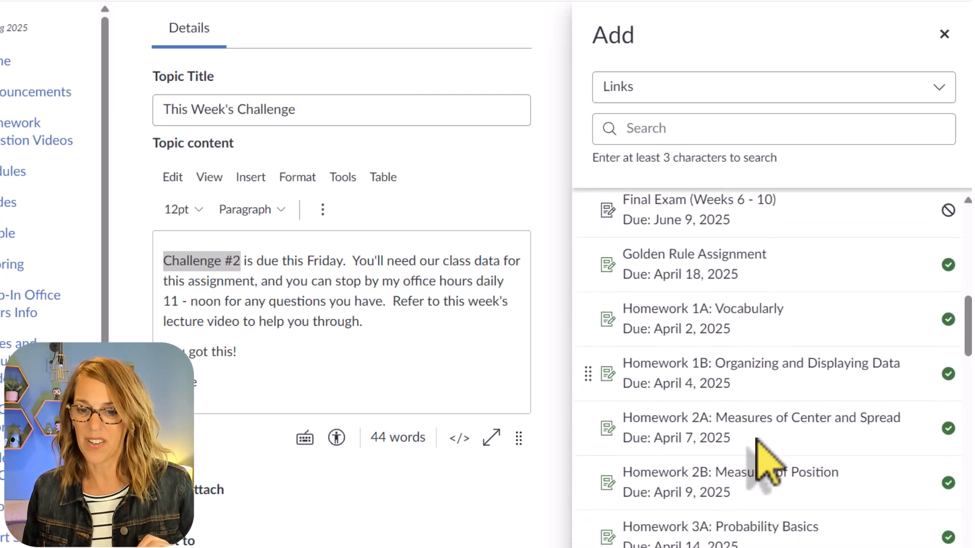
pyautogui.scroll(-14, 761, 447)
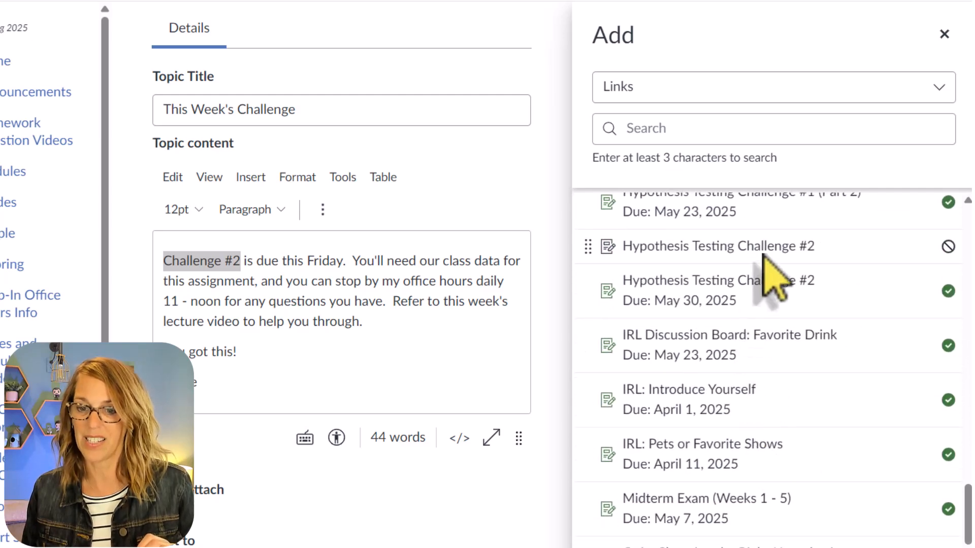
pyautogui.click(745, 287)
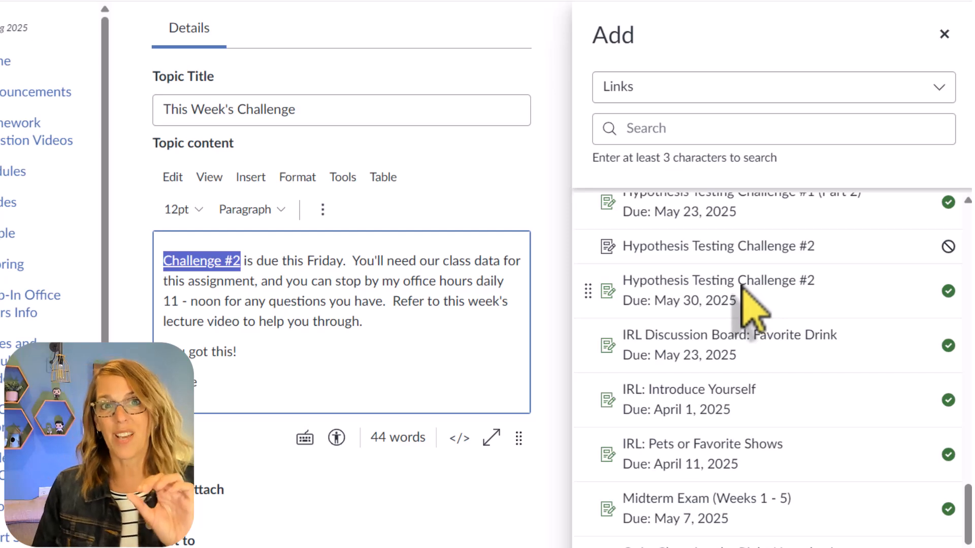
pyautogui.click(944, 34)
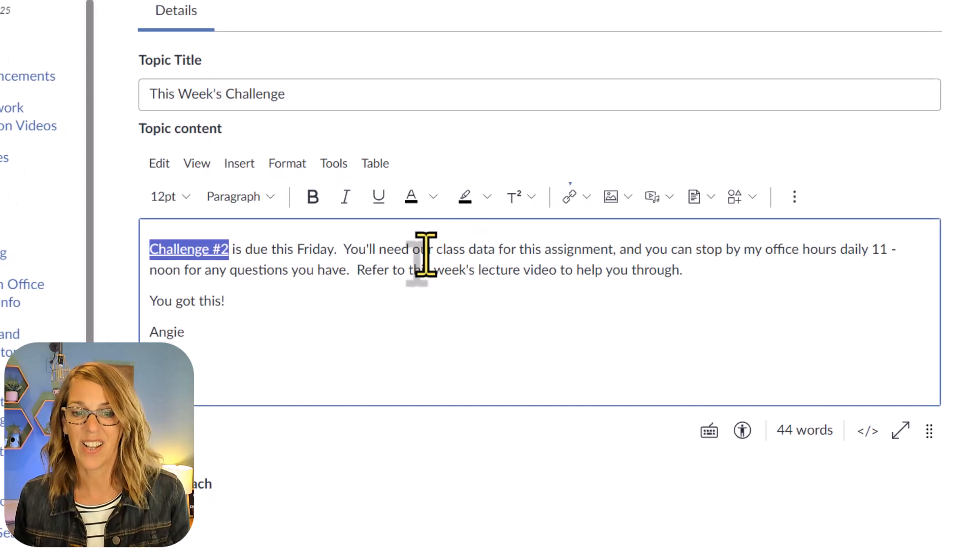
pyautogui.moveTo(379, 198); pyautogui.dragTo(474, 197)
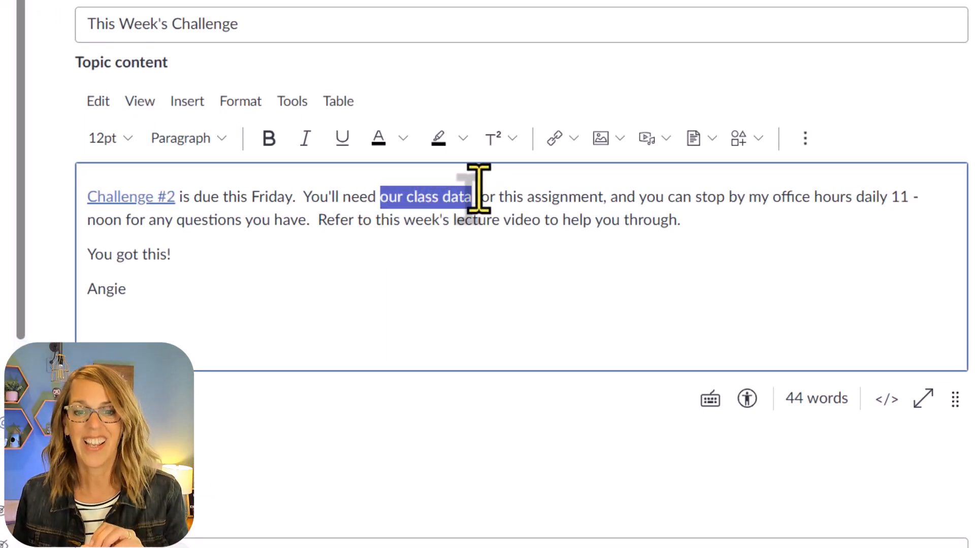
pyautogui.click(574, 140)
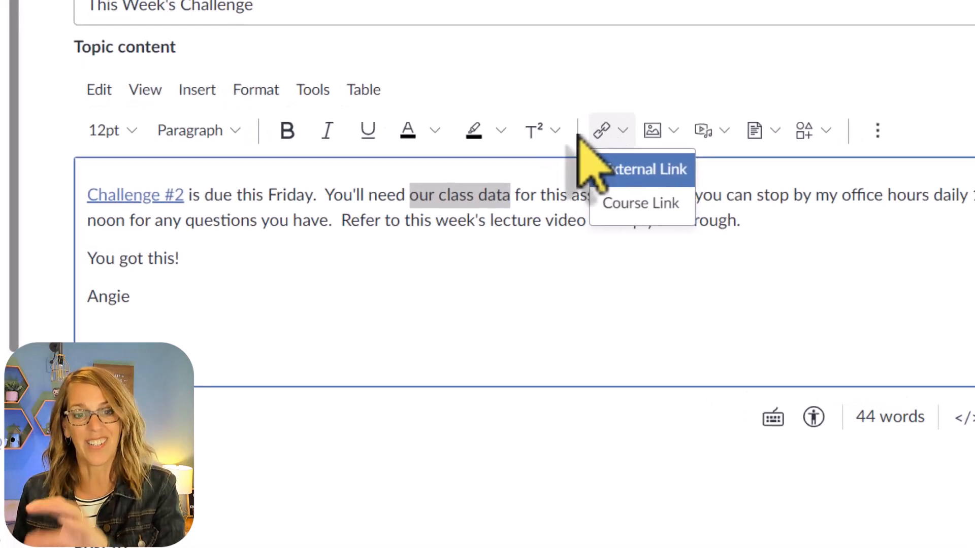
pyautogui.click(195, 105)
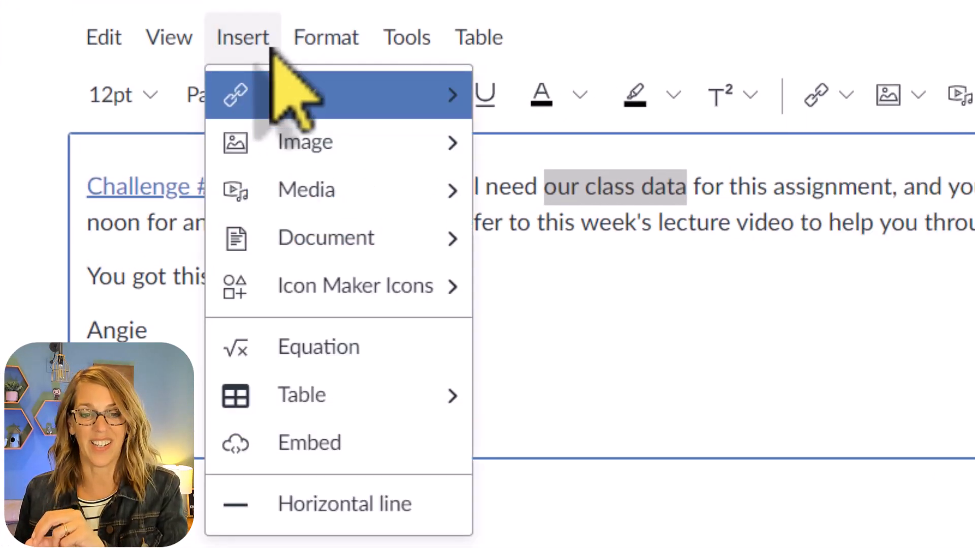
pyautogui.click(339, 103)
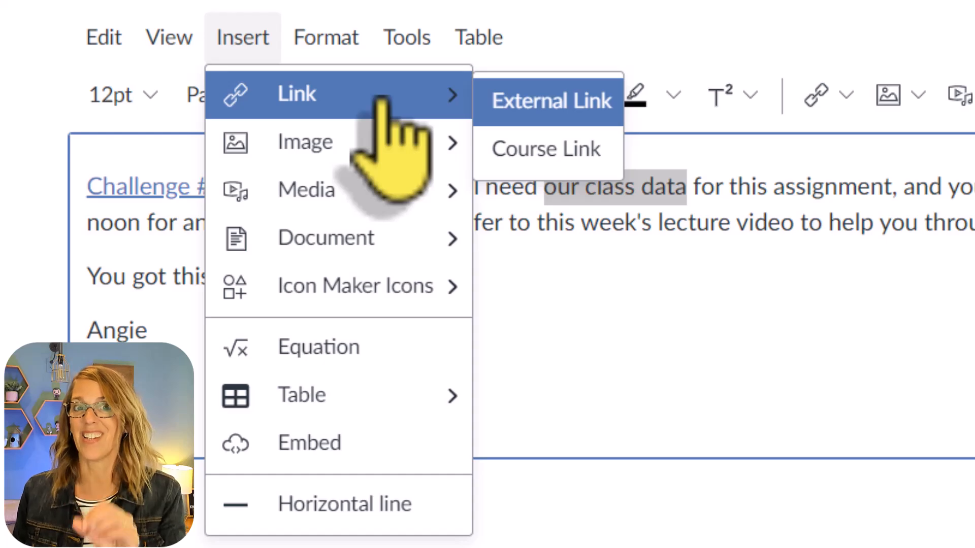
pyautogui.click(533, 100)
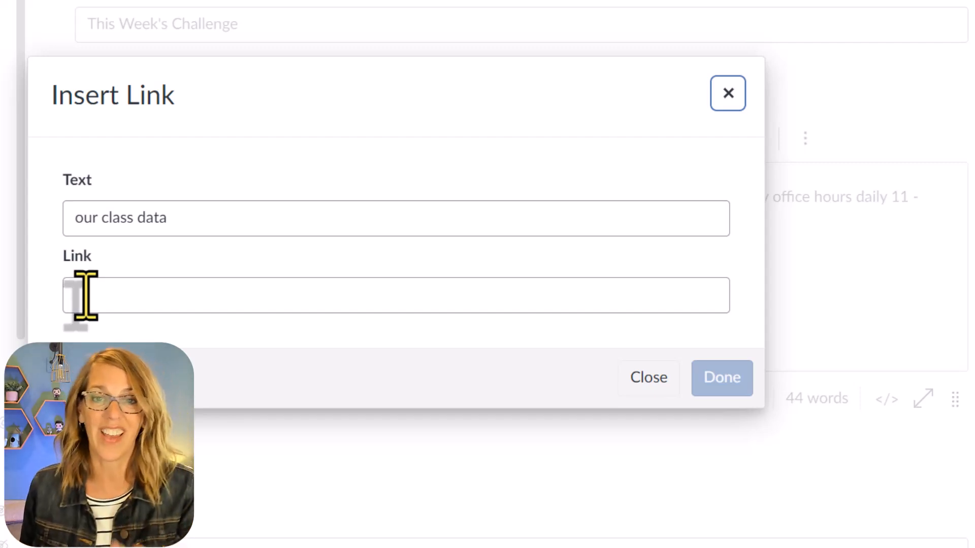
pyautogui.click(651, 377)
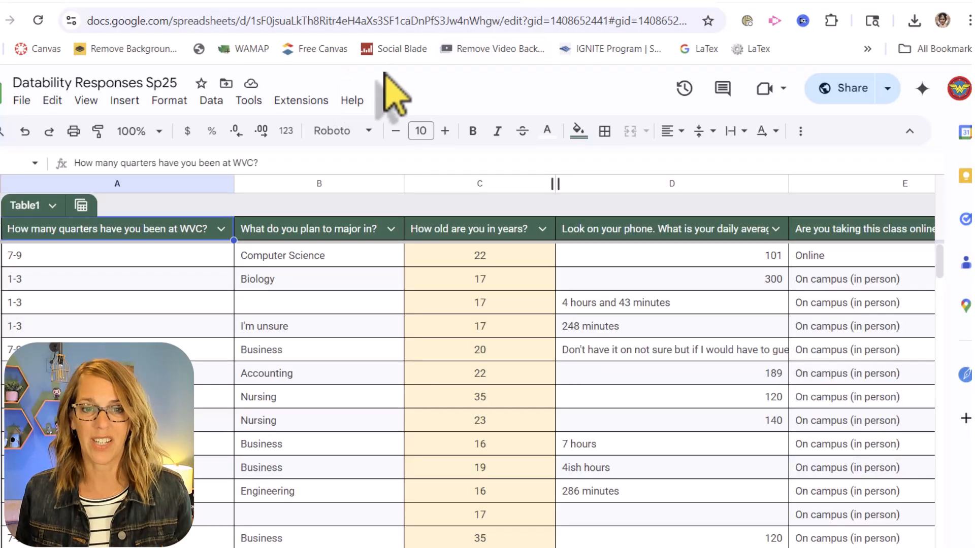
# Step: Switch to the "Datability Responses Sp25" spreadsheet in Google Sheets and copy its sharing link
pyautogui.click(472, 20)
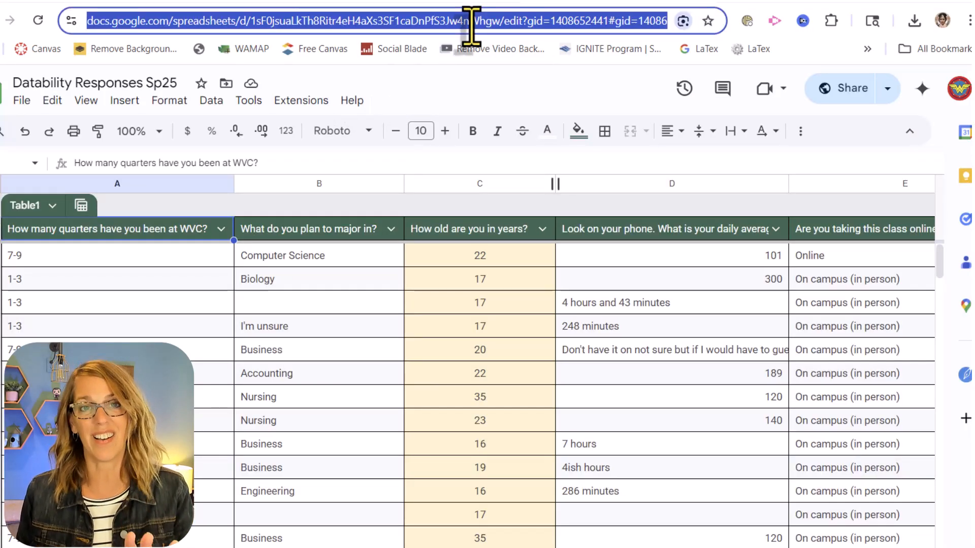
pyautogui.click(838, 91)
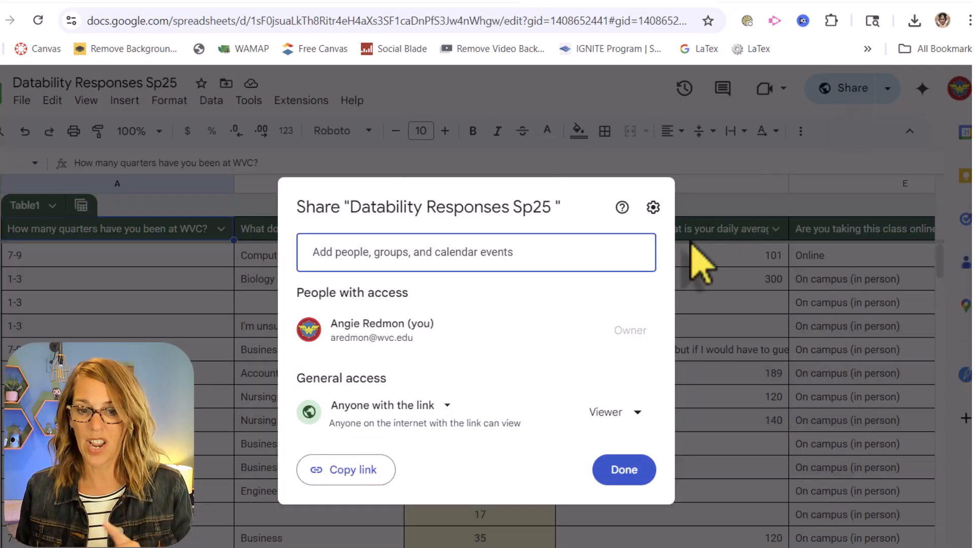
pyautogui.click(350, 471)
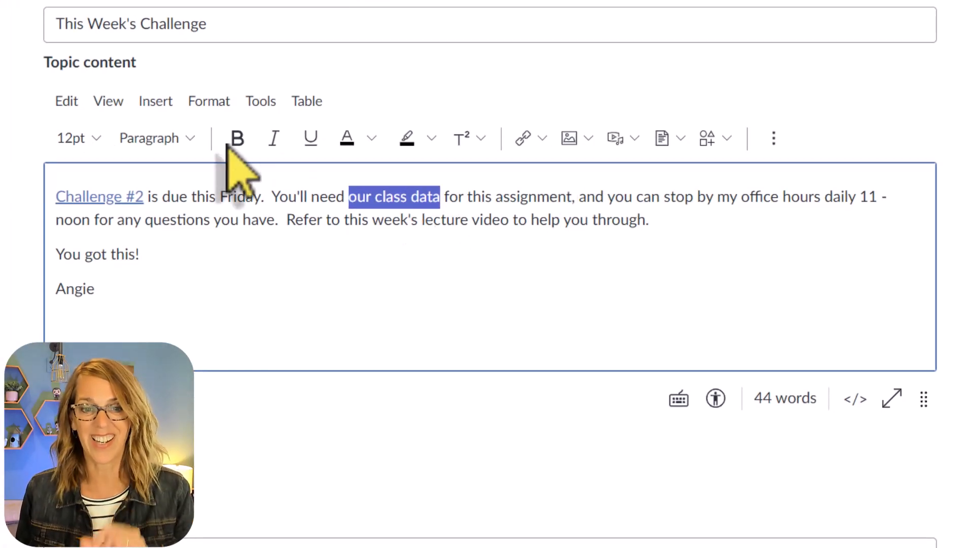
# Step: Back in the Canvas announcement, turn "our class data" into an external link using the copied spreadsheet sharing link
pyautogui.click(160, 105)
pyautogui.moveTo(261, 148)
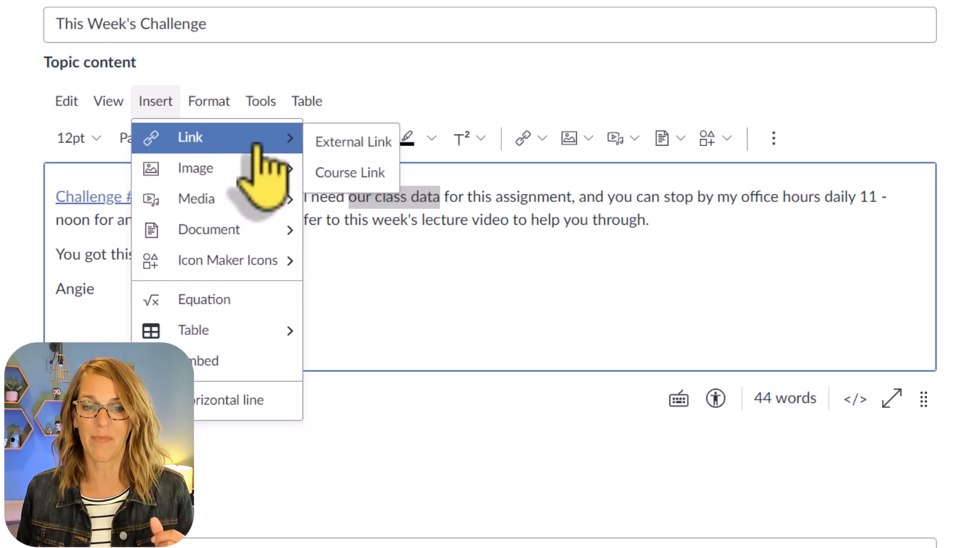
pyautogui.click(352, 145)
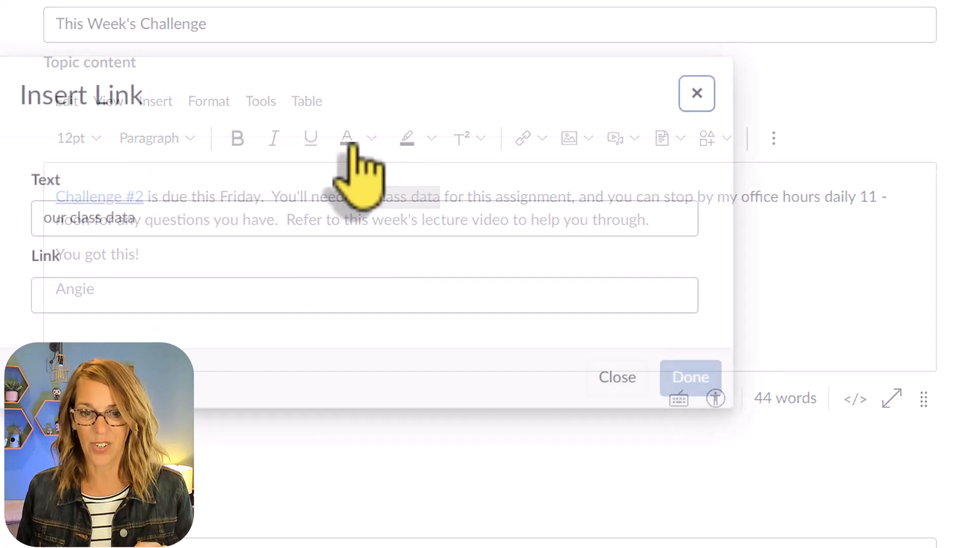
pyautogui.click(199, 297)
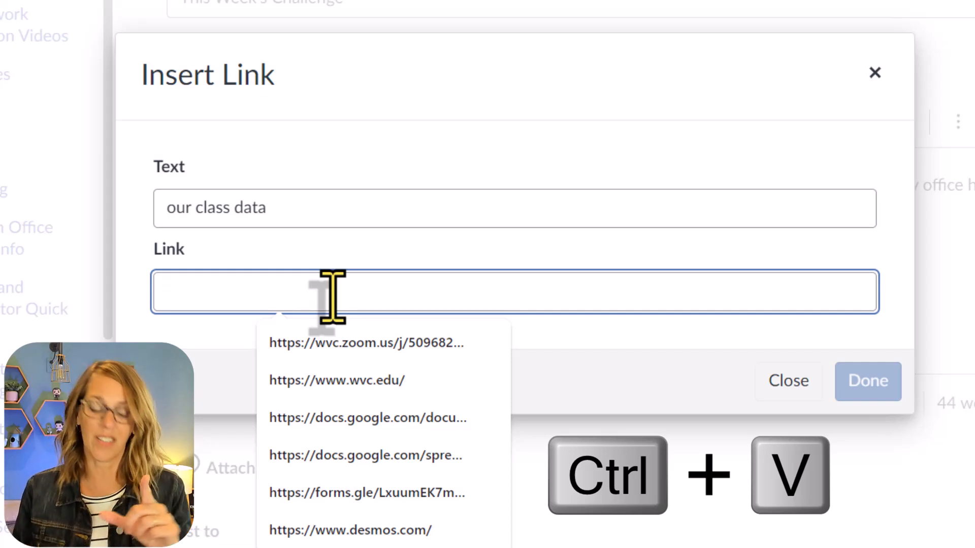
pyautogui.hotkey('ctrl', 'v')
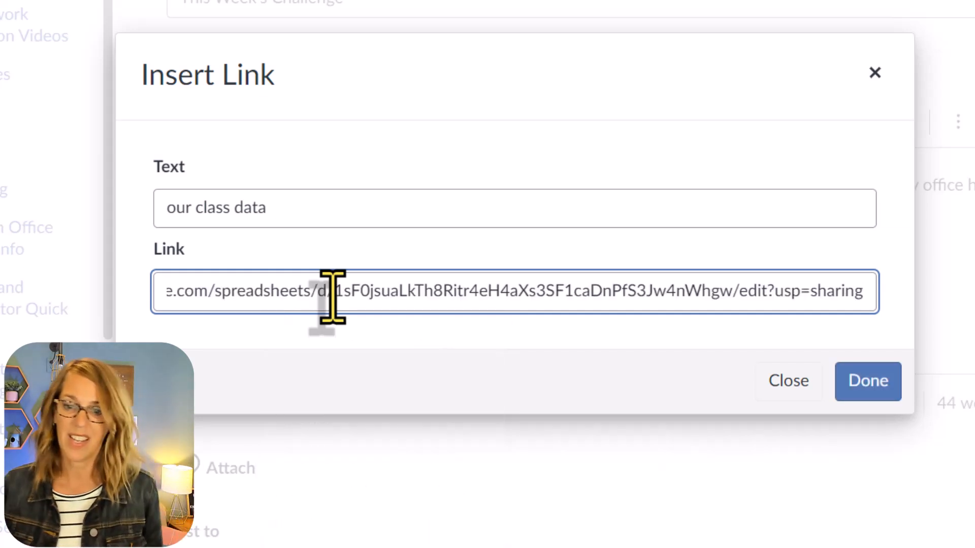
pyautogui.click(867, 382)
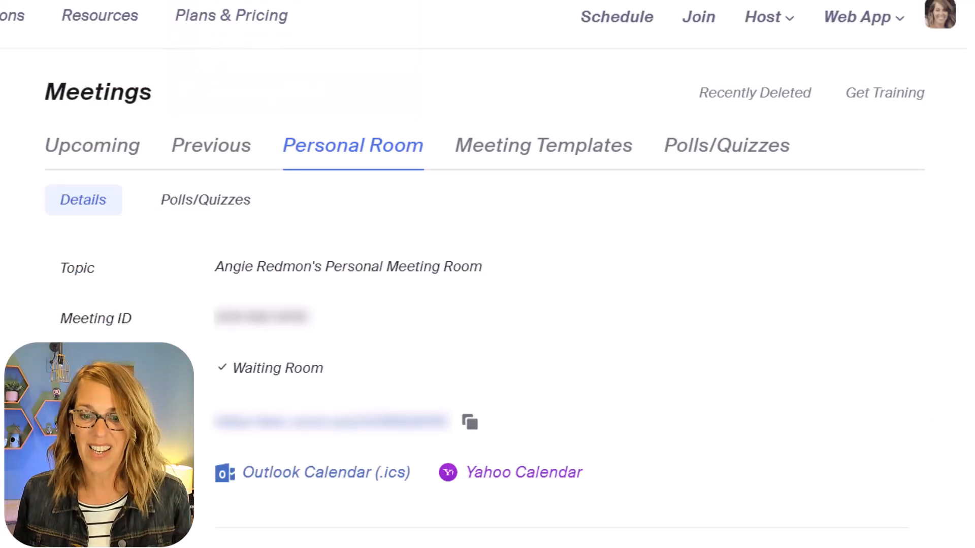
# Step: Copy the invite link of the Zoom Personal Room and, back in the Canvas announcement, link the words "my office hours" to it
pyautogui.click(470, 422)
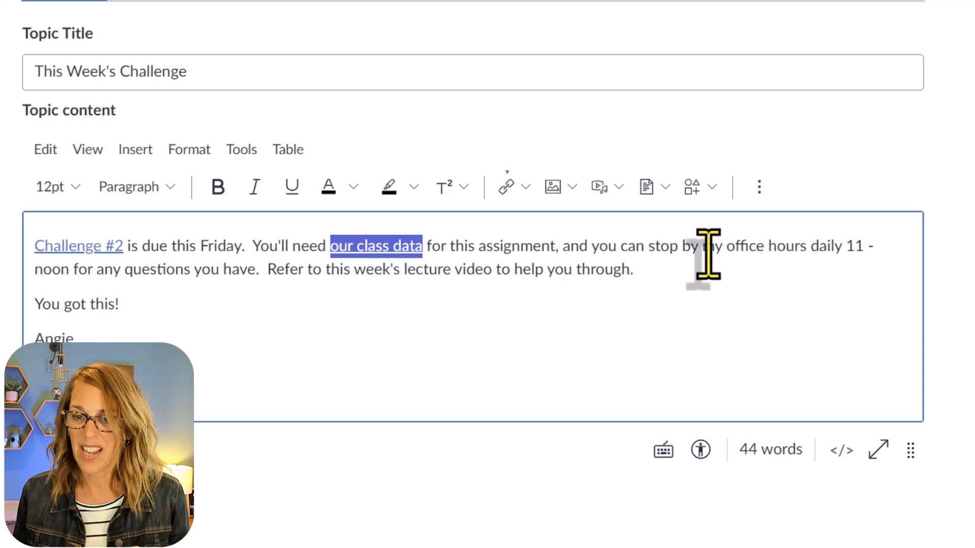
pyautogui.moveTo(703, 254); pyautogui.dragTo(797, 254)
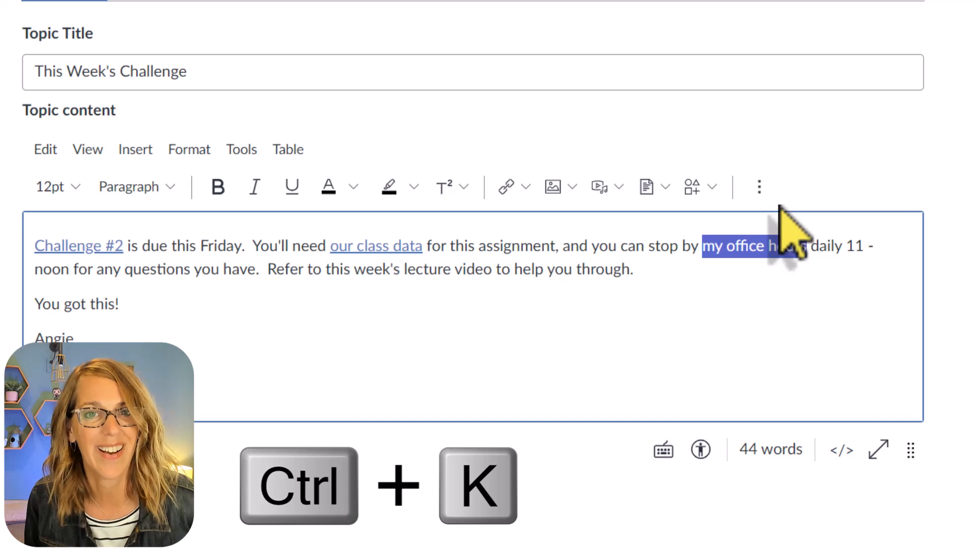
pyautogui.hotkey('ctrl', 'k')
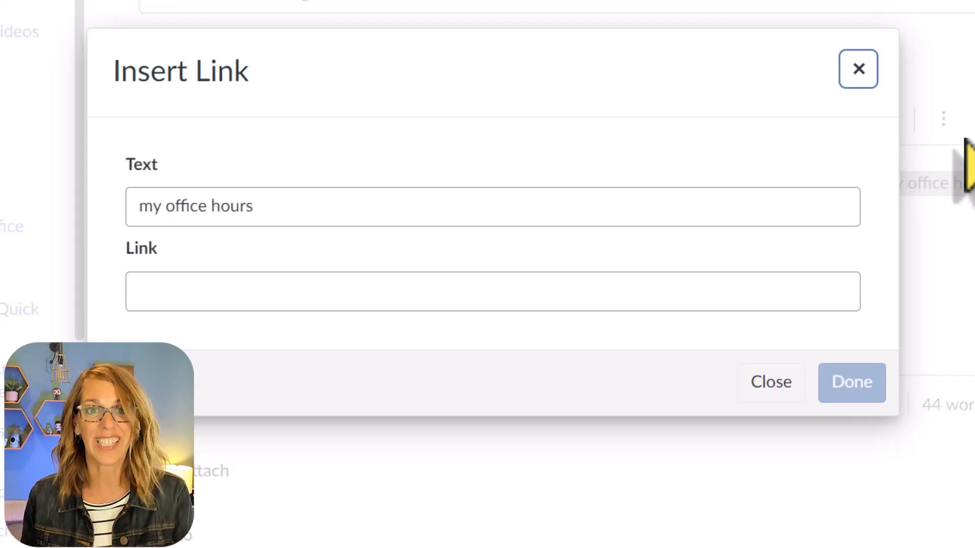
pyautogui.click(214, 299)
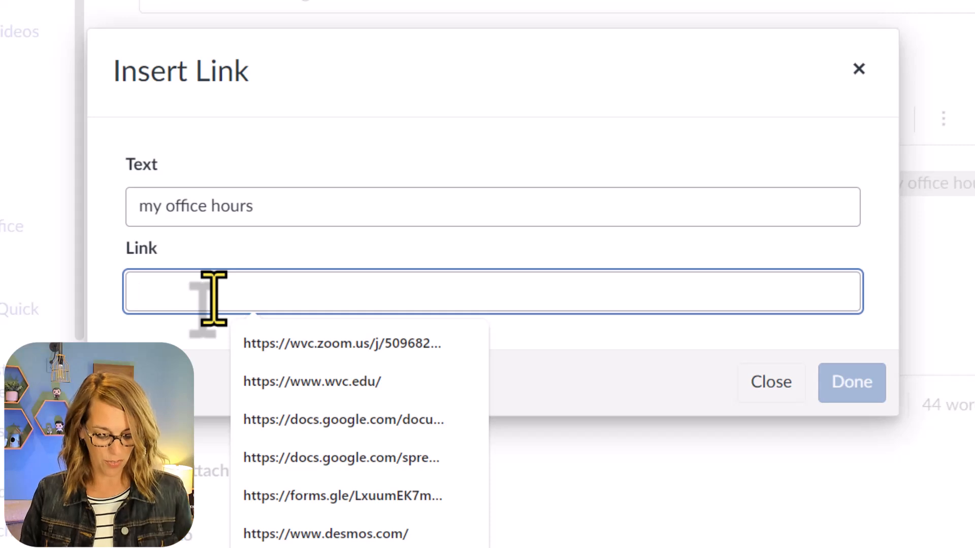
pyautogui.hotkey('ctrl', 'v')
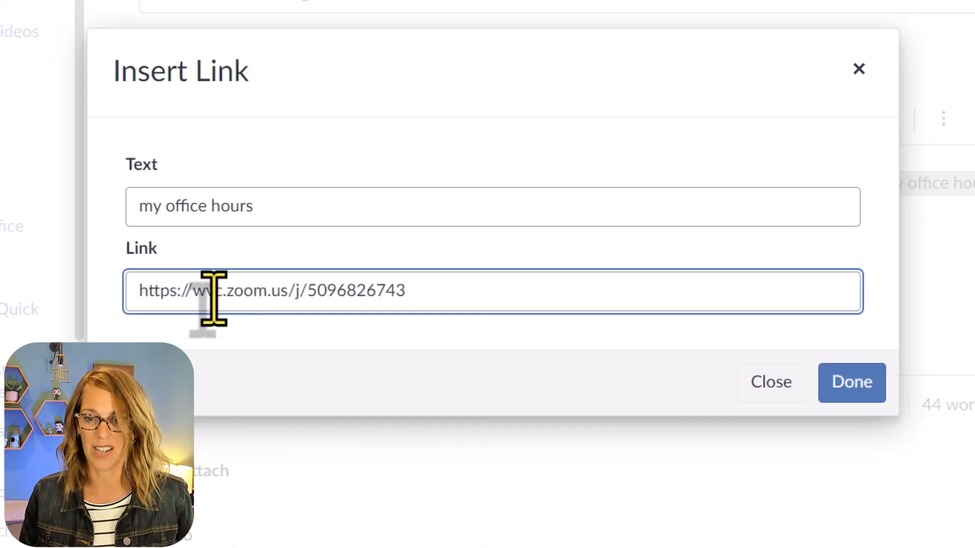
pyautogui.click(858, 386)
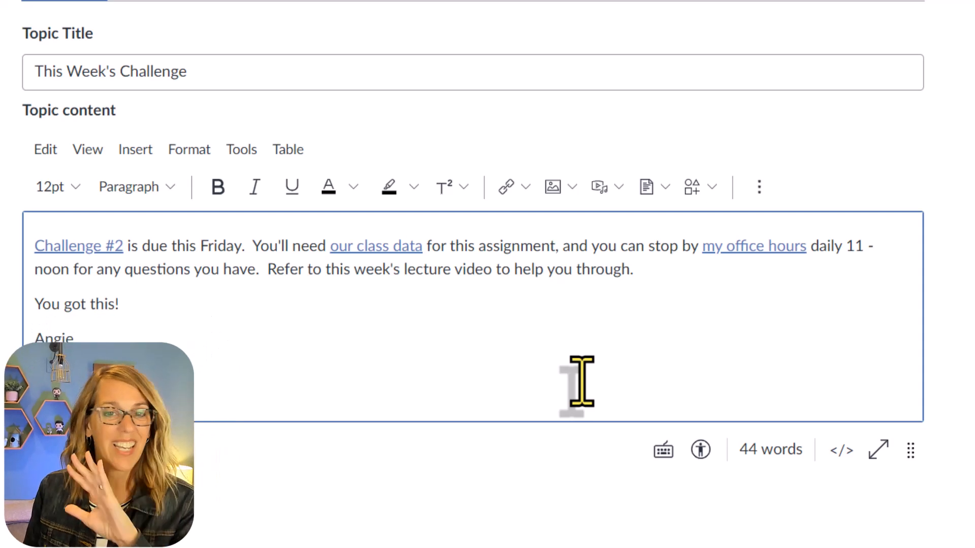
# Step: Open the link options of "Challenge #2" and examine the course content categories available as link targets, including Course Navigation, without replacing the link
pyautogui.click(87, 251)
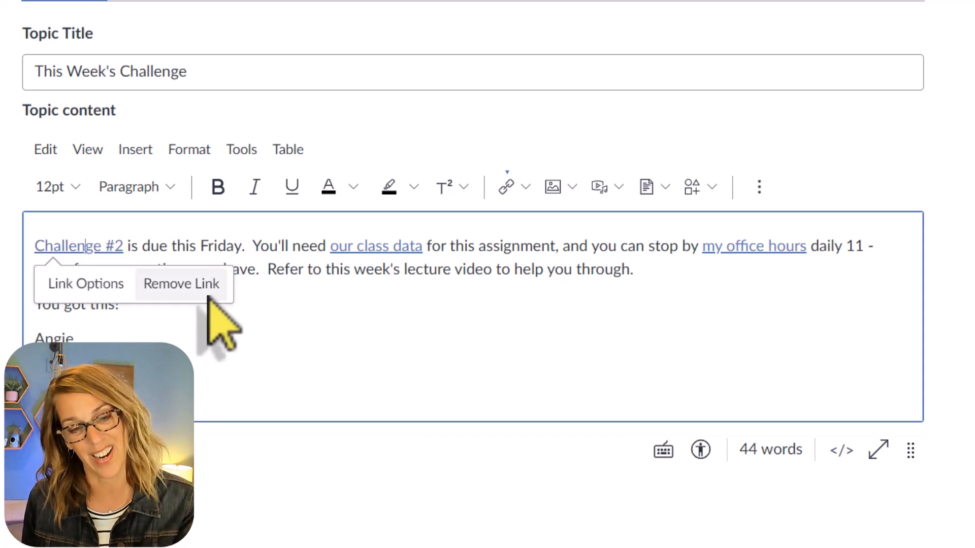
pyautogui.click(86, 284)
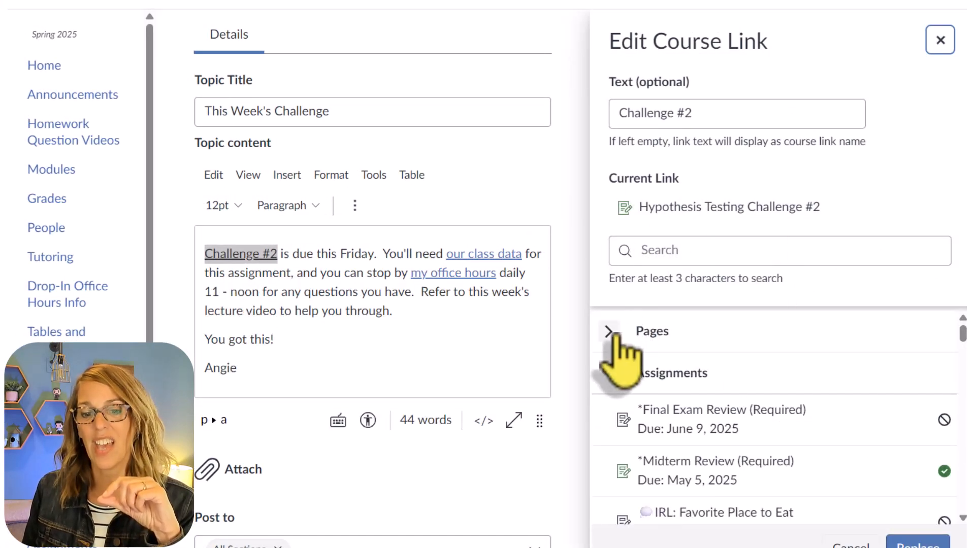
pyautogui.click(609, 373)
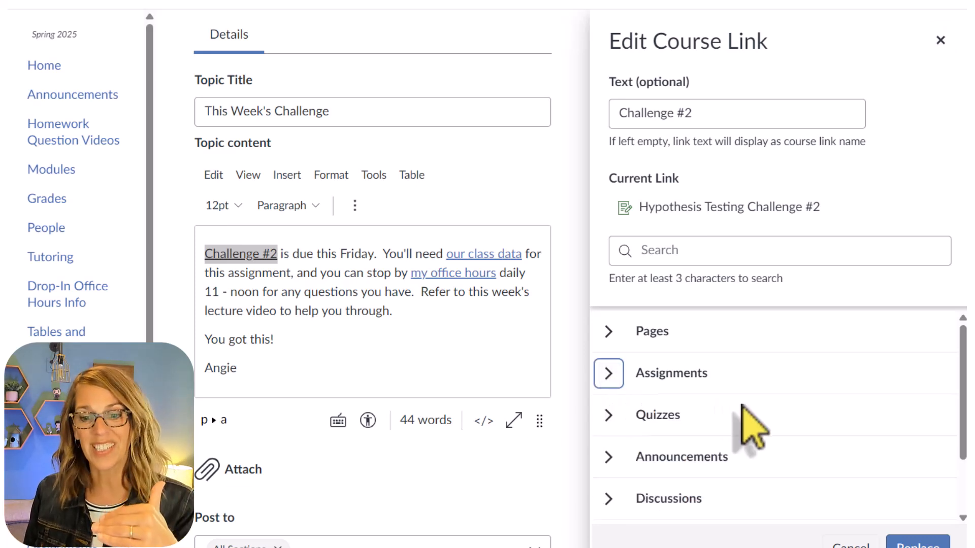
pyautogui.scroll(-2, 743, 406)
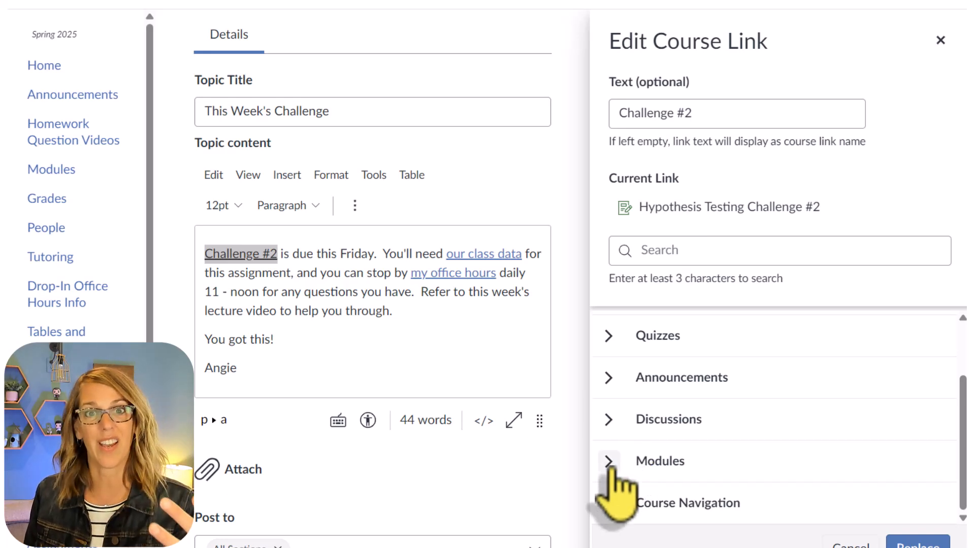
pyautogui.scroll(-2, 711, 508)
pyautogui.click(609, 502)
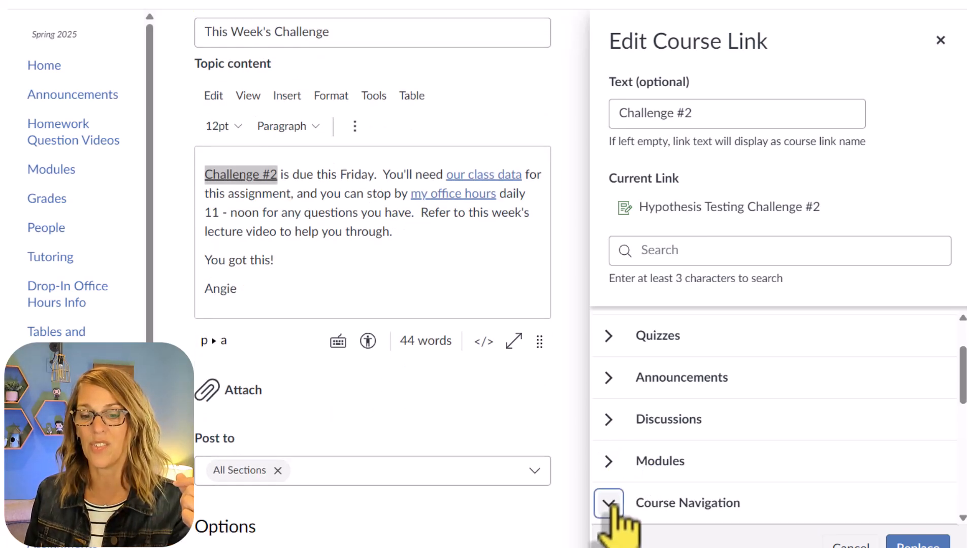
pyautogui.scroll(-5, 814, 476)
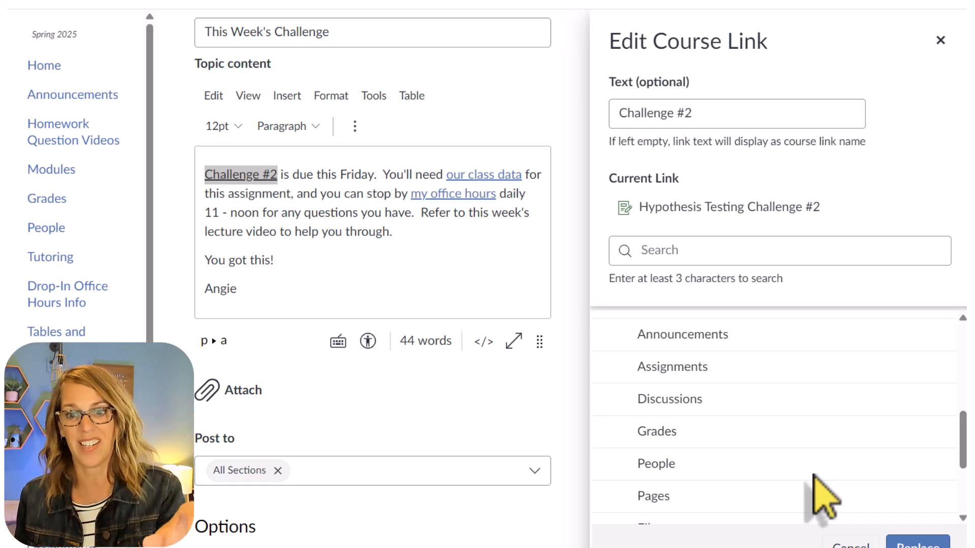
pyautogui.scroll(-3, 822, 497)
pyautogui.scroll(8, 825, 498)
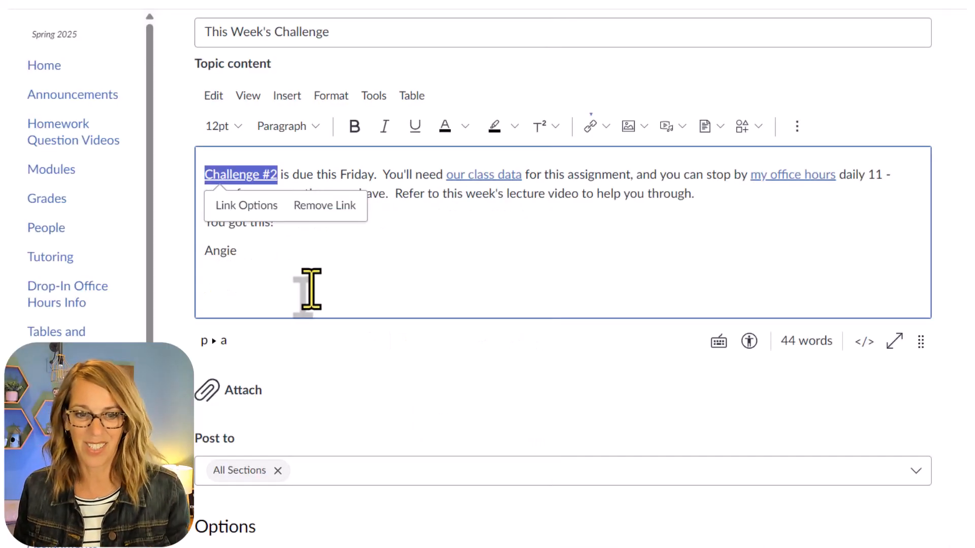
pyautogui.click(269, 261)
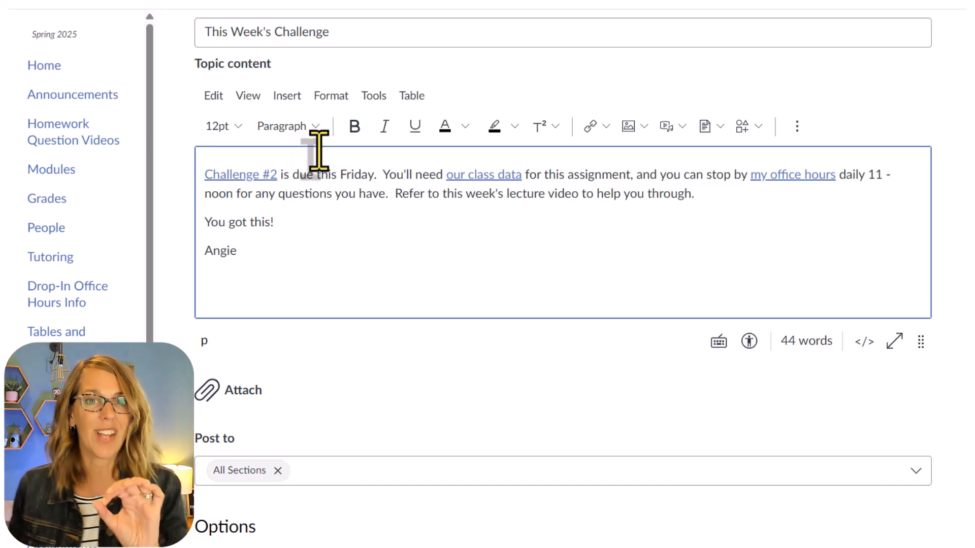
# Step: Insert the image home.png from the computer below the signature, with the alt text "Navigate to home page"
pyautogui.click(289, 96)
pyautogui.moveTo(310, 151)
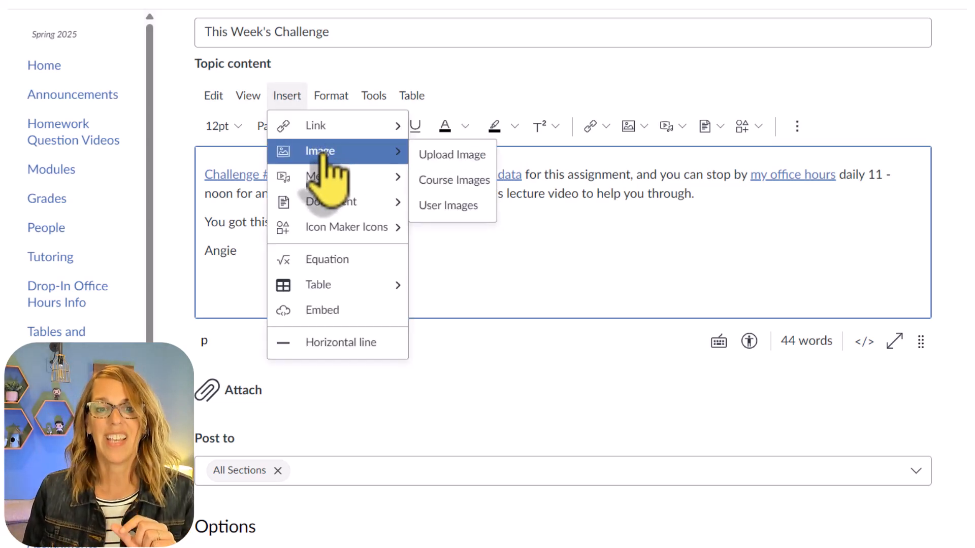
pyautogui.click(450, 155)
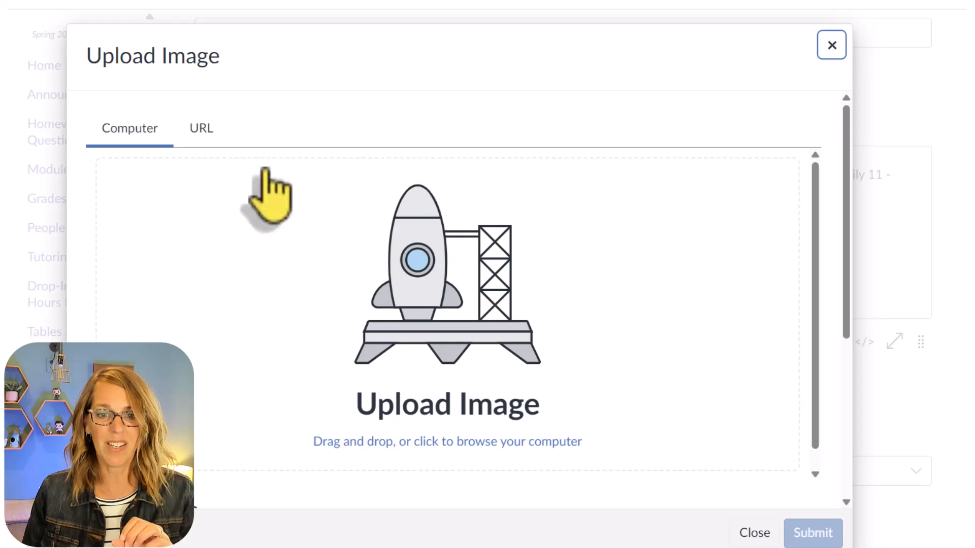
pyautogui.click(457, 317)
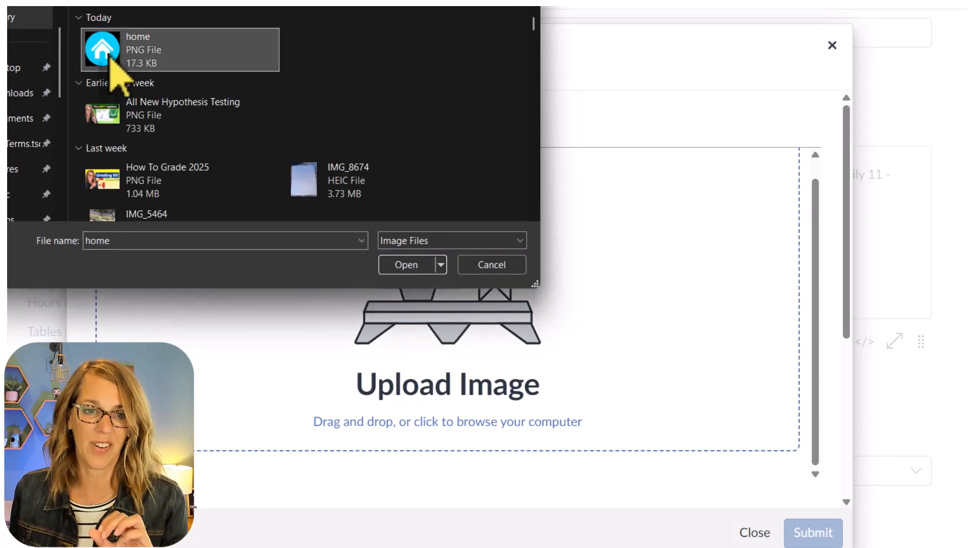
pyautogui.click(404, 266)
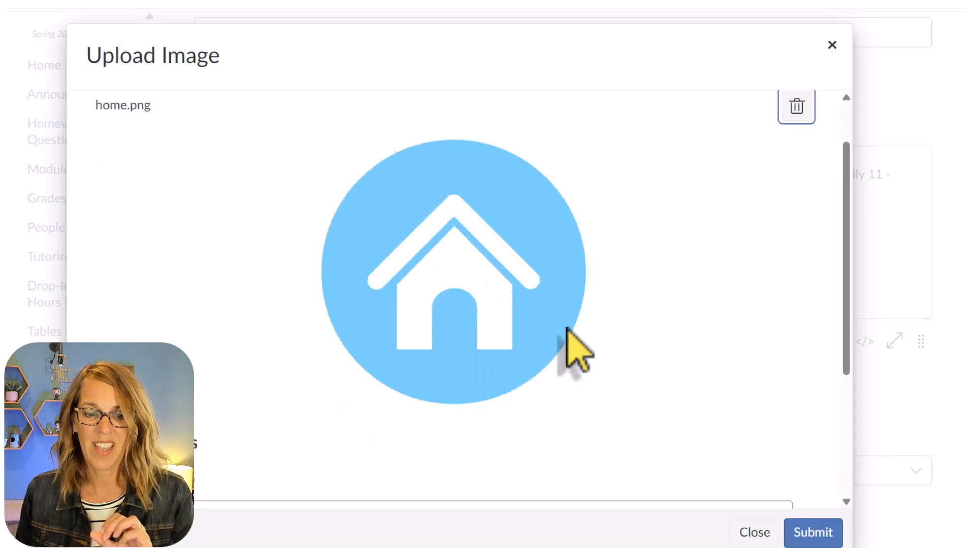
pyautogui.scroll(-4, 251, 326)
pyautogui.click(197, 299)
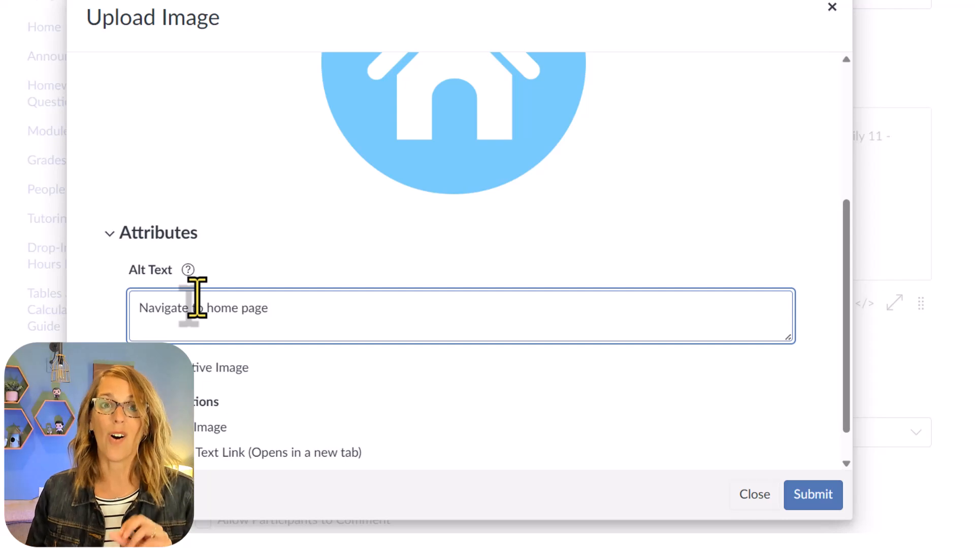
pyautogui.scroll(-1, 360, 463)
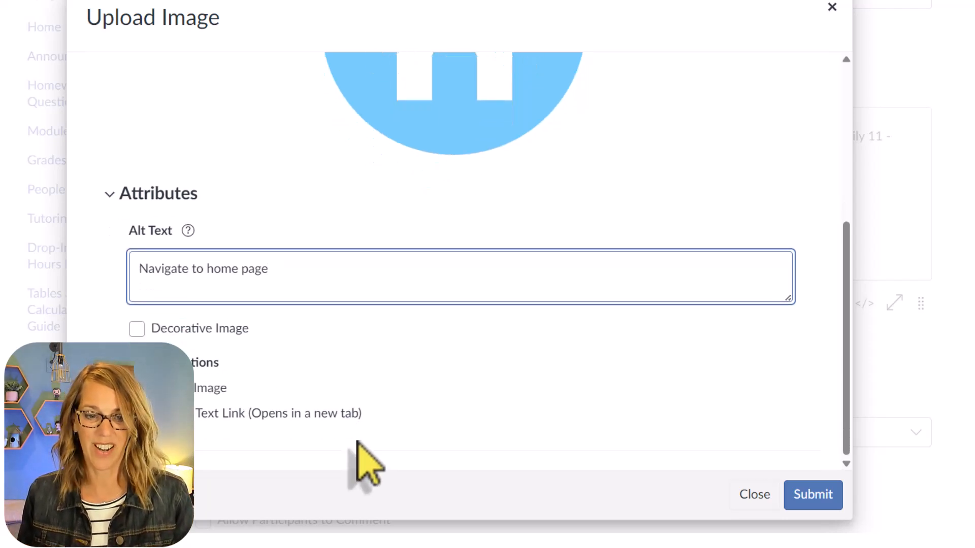
pyautogui.click(815, 497)
# Step: Enlarge the editing area downward and shrink the home image proportionally to about a quarter of its inserted width
pyautogui.scroll(-3, 537, 274)
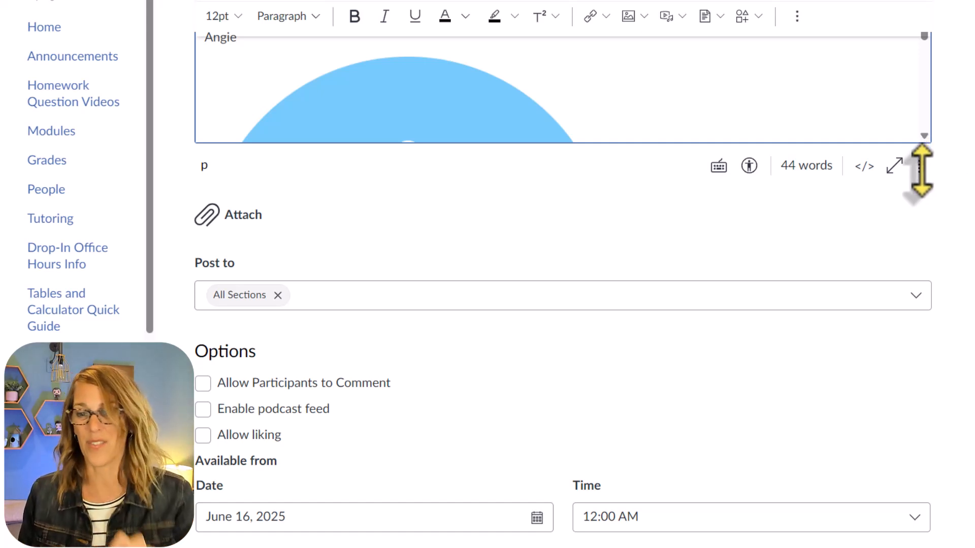
pyautogui.moveTo(921, 170); pyautogui.dragTo(931, 491)
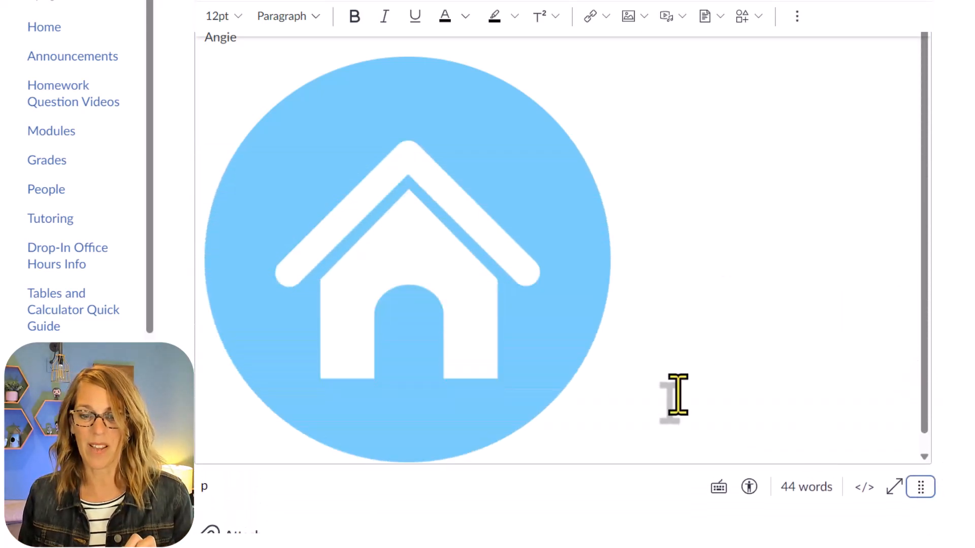
pyautogui.click(495, 322)
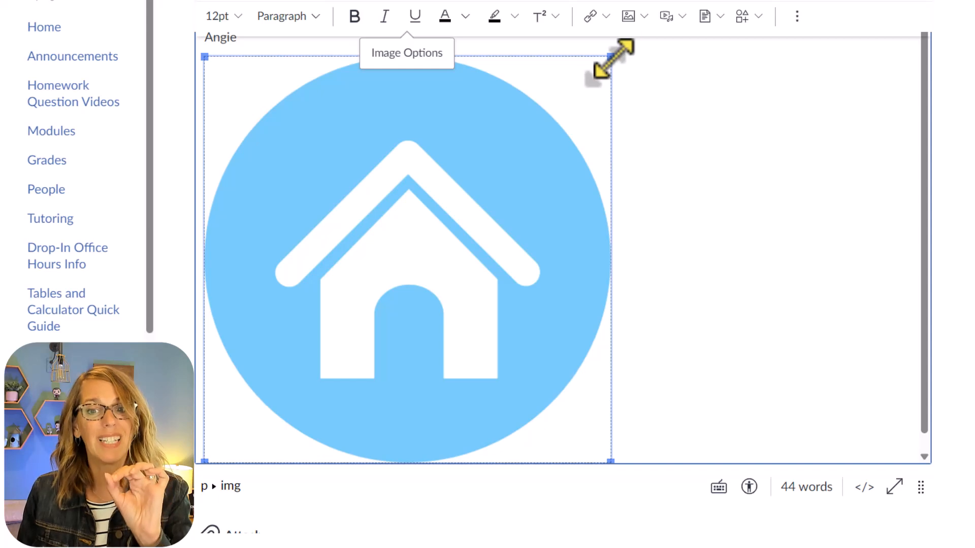
pyautogui.moveTo(611, 60); pyautogui.dragTo(298, 150)
pyautogui.click(466, 195)
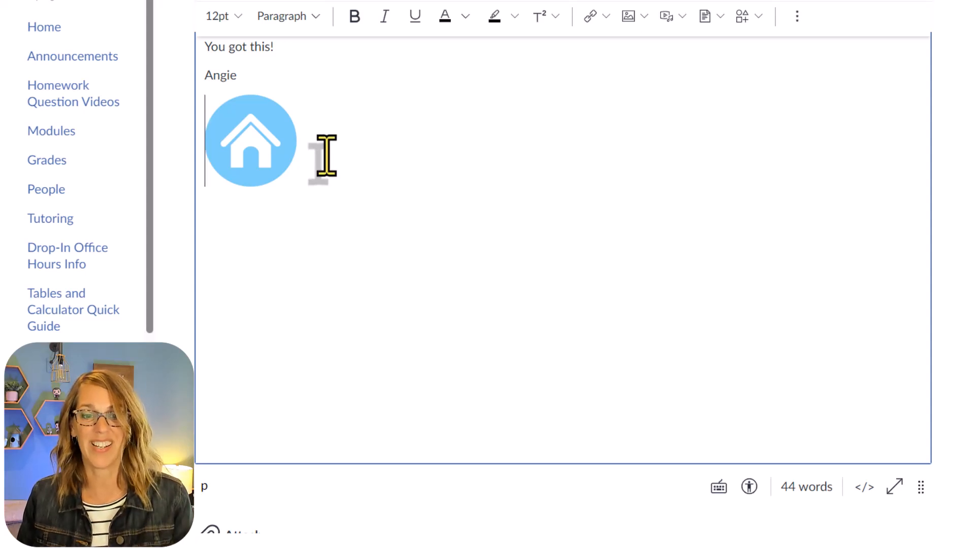
# Step: Turn the home image into a course link to the Home page under Course Navigation
pyautogui.click(238, 159)
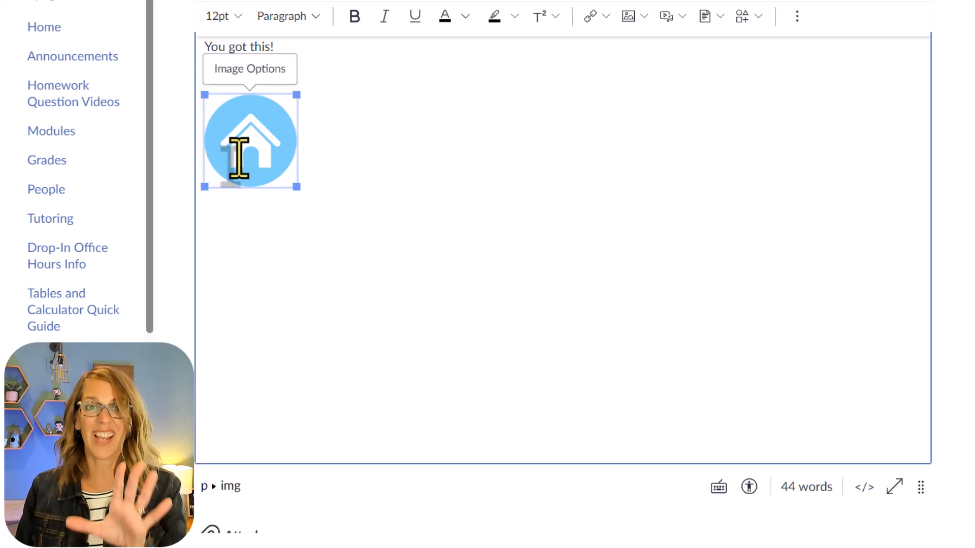
pyautogui.click(607, 17)
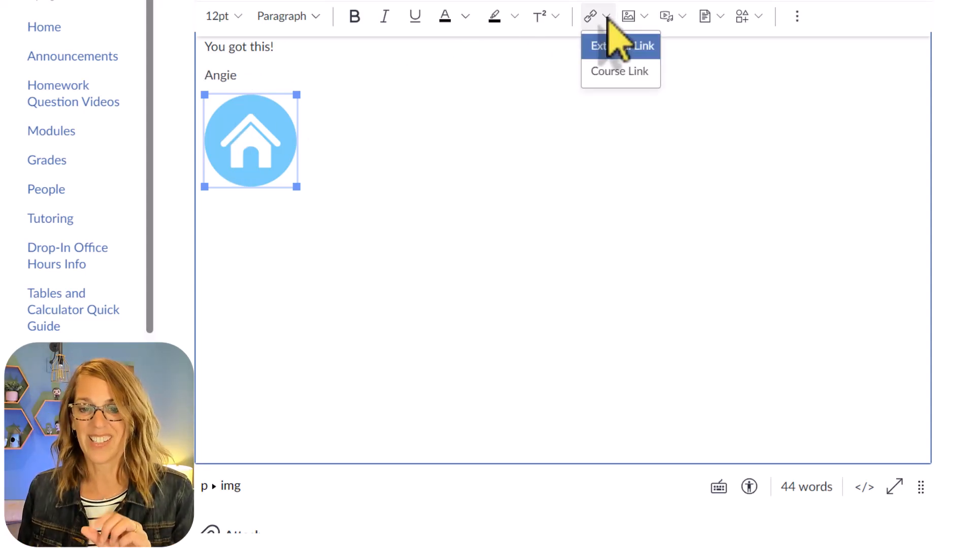
pyautogui.click(632, 77)
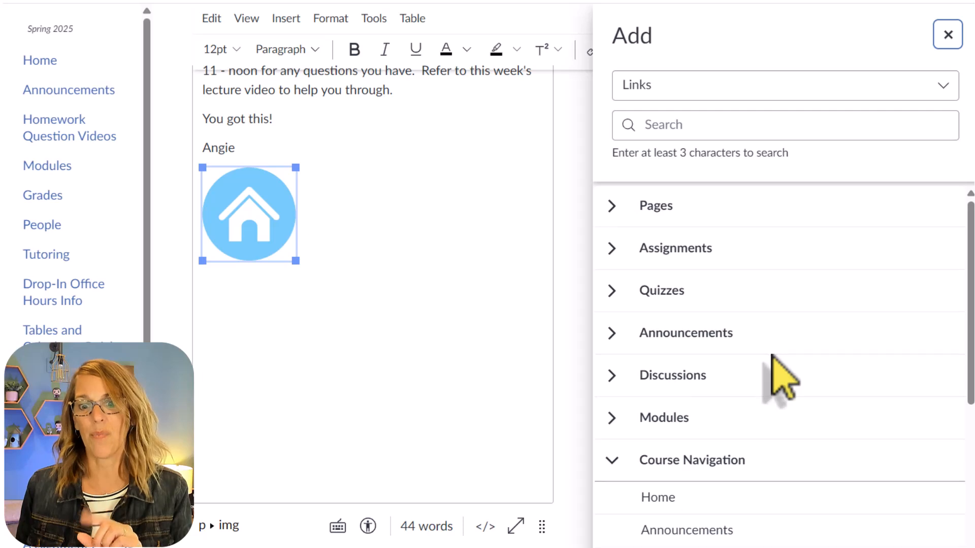
pyautogui.scroll(-5, 773, 374)
pyautogui.click(614, 228)
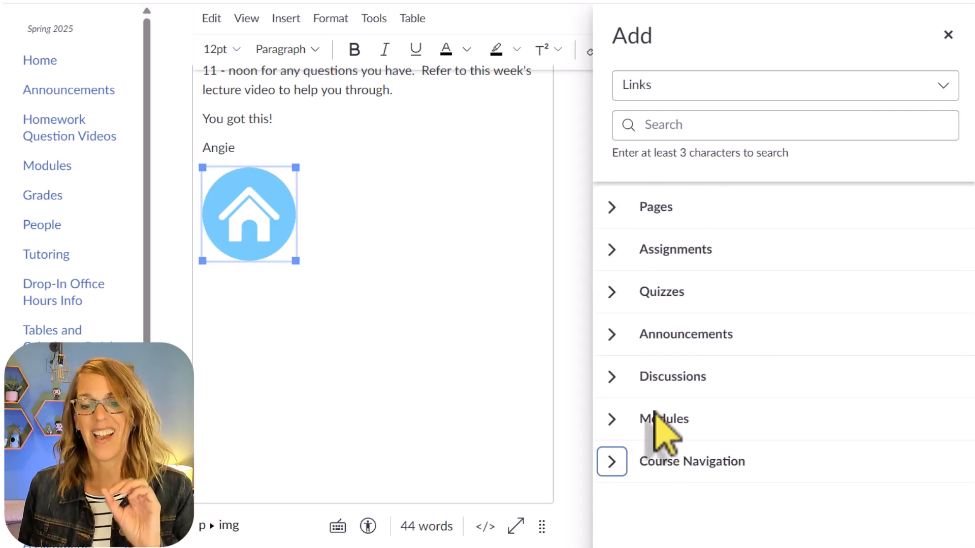
pyautogui.click(618, 463)
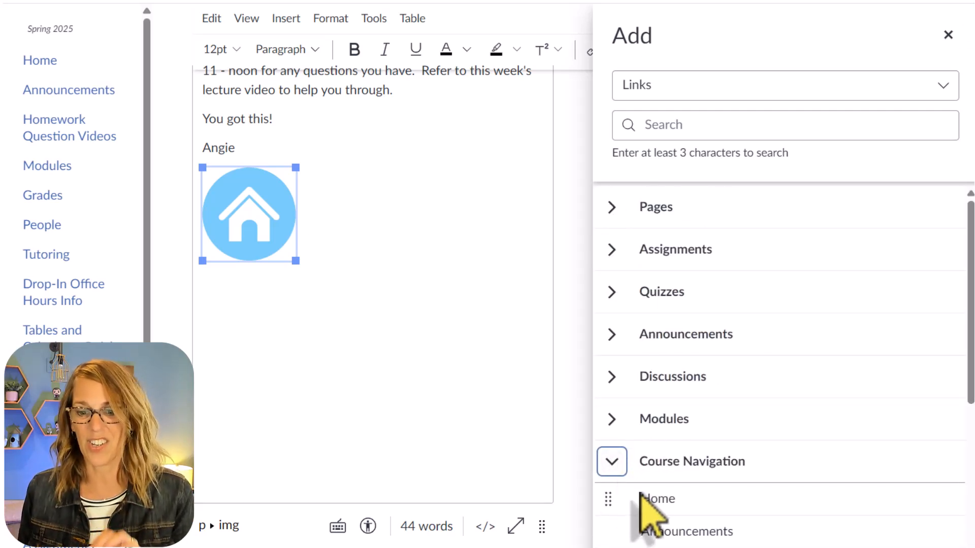
pyautogui.click(660, 505)
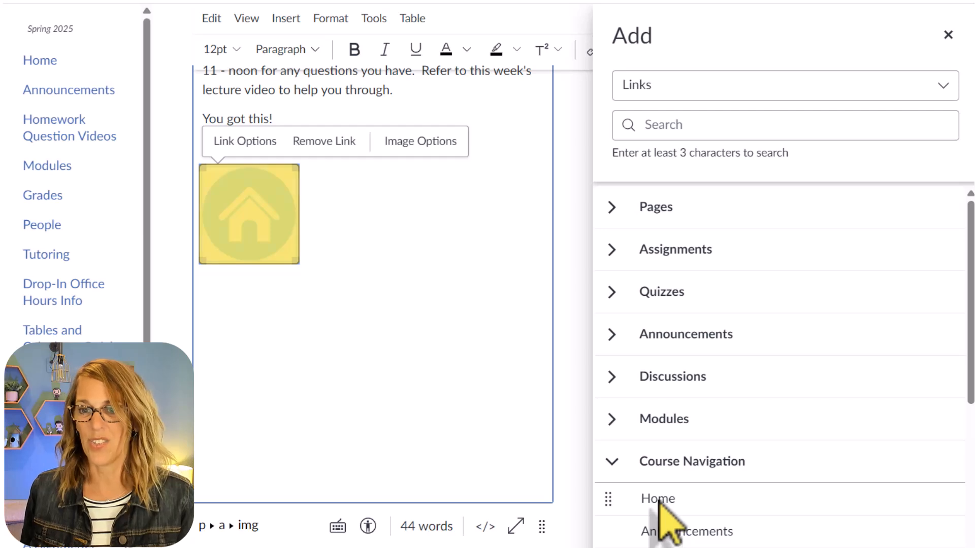
pyautogui.click(948, 34)
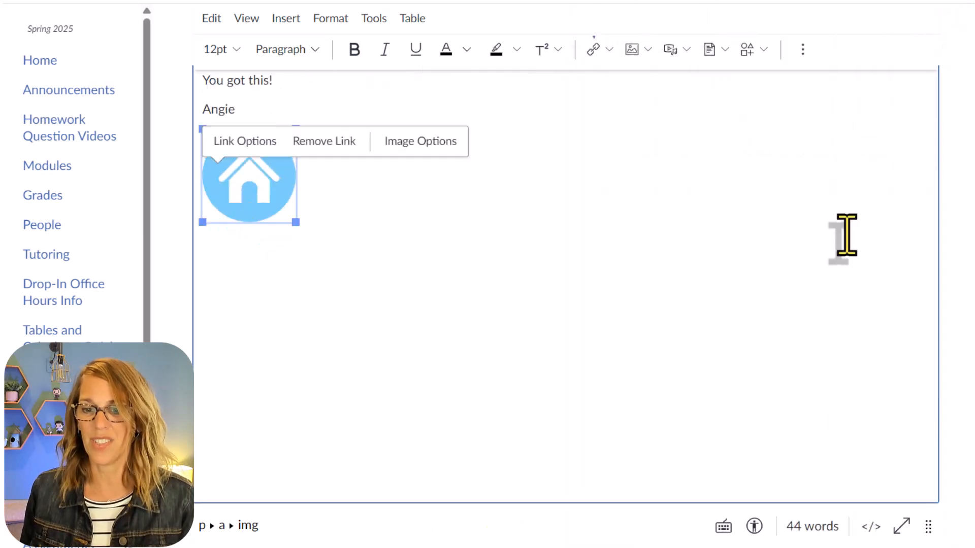
# Step: Save the announcement and test the home image's link in the published view
pyautogui.scroll(-10, 838, 417)
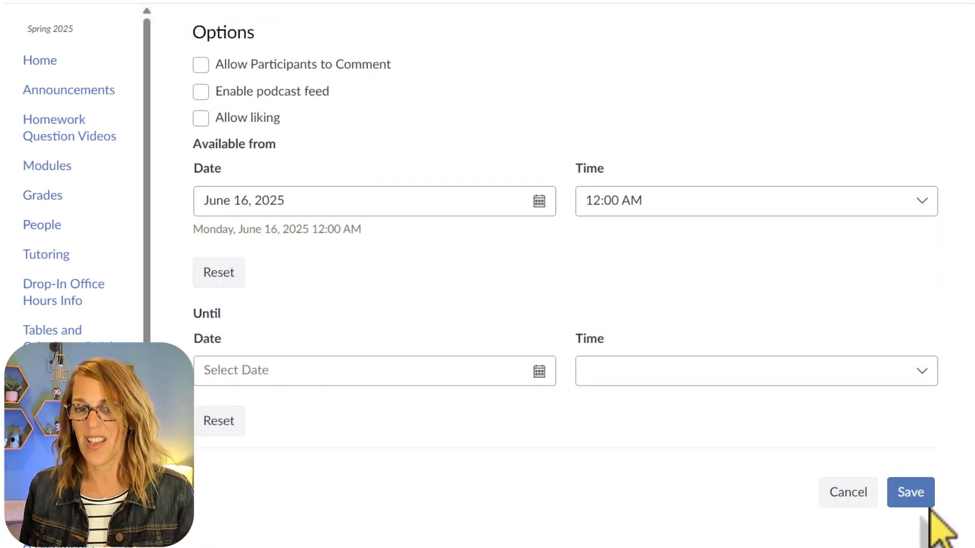
pyautogui.click(928, 500)
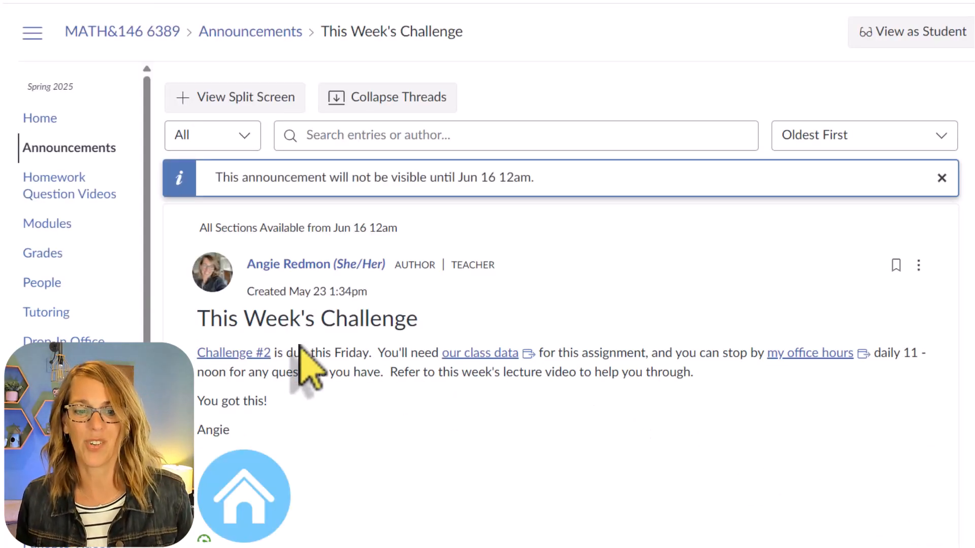
pyautogui.click(257, 498)
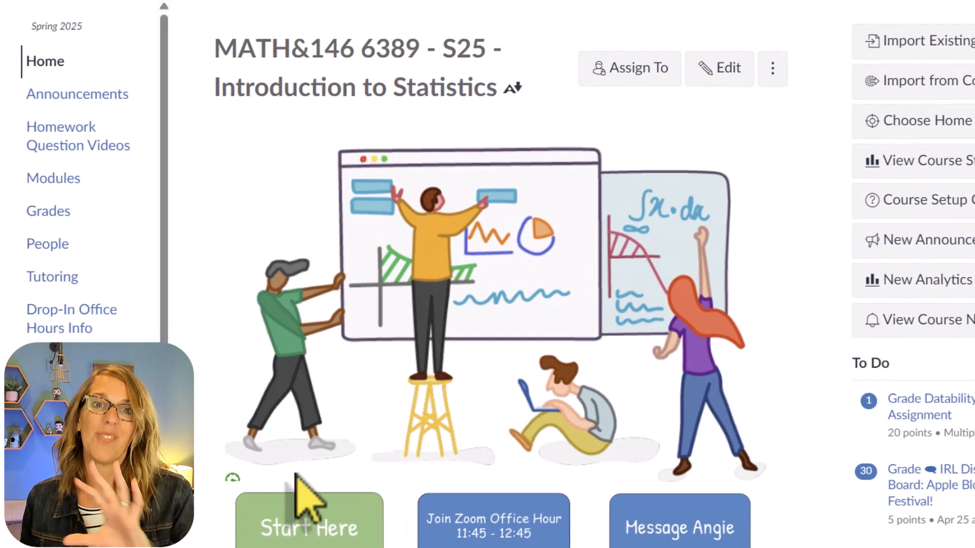